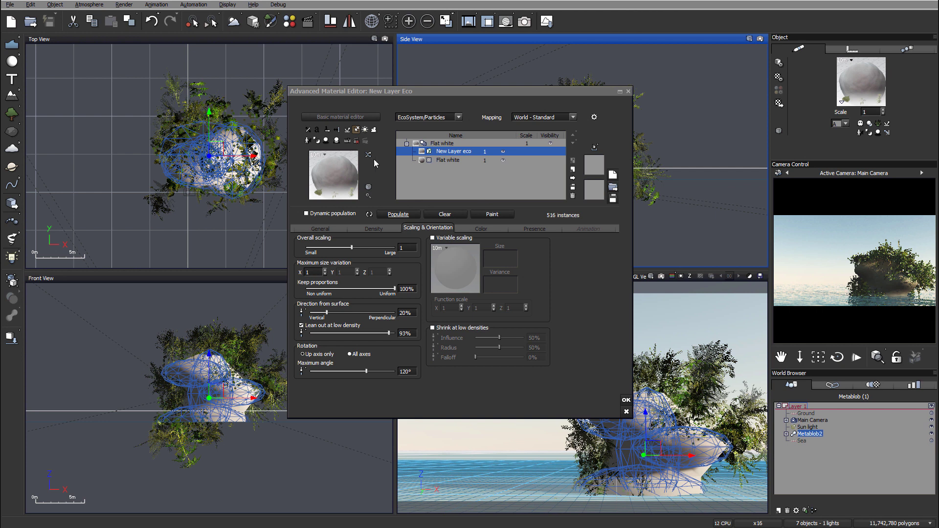
- Rename the Flat white sublayer as Displacement Rock and the ecosystem layer above it as Cover
double_click(444, 160)
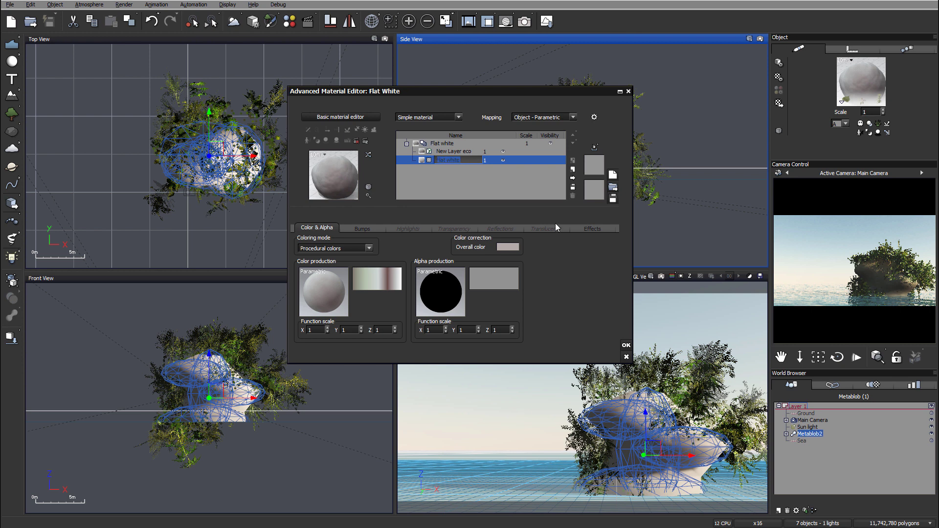
text(Displacement Rock)
click(473, 152)
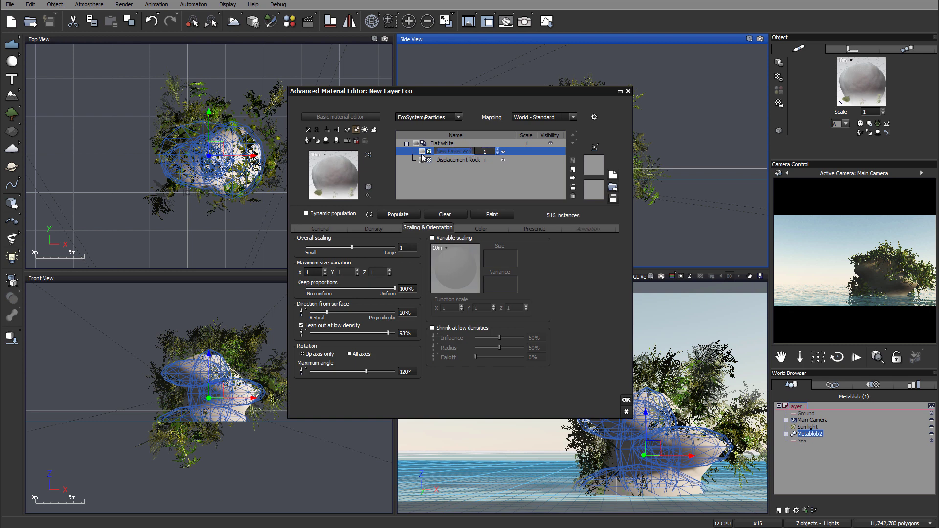
text(Cover)
- Add a new material layer directly above Displacement Rock and set its coloring mode to Natural grain
click(462, 161)
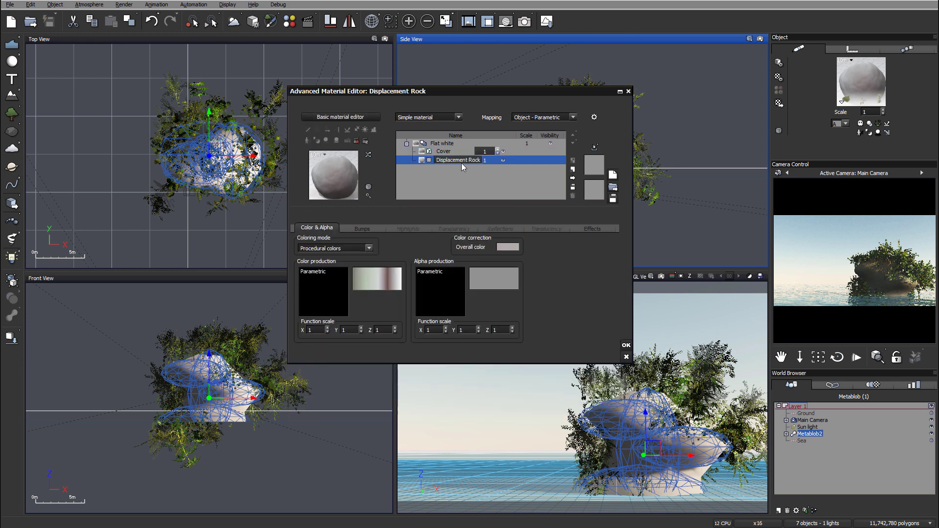
double_click(538, 184)
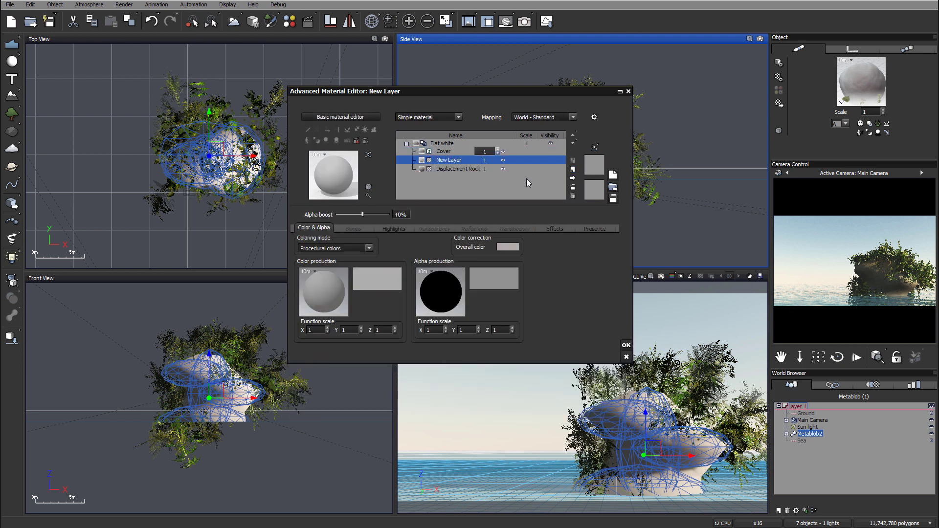
click(368, 249)
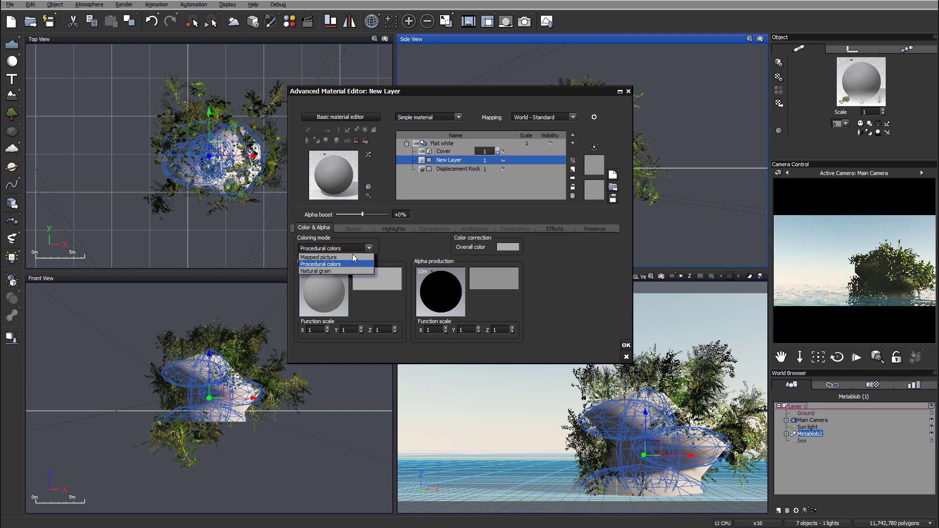
click(322, 272)
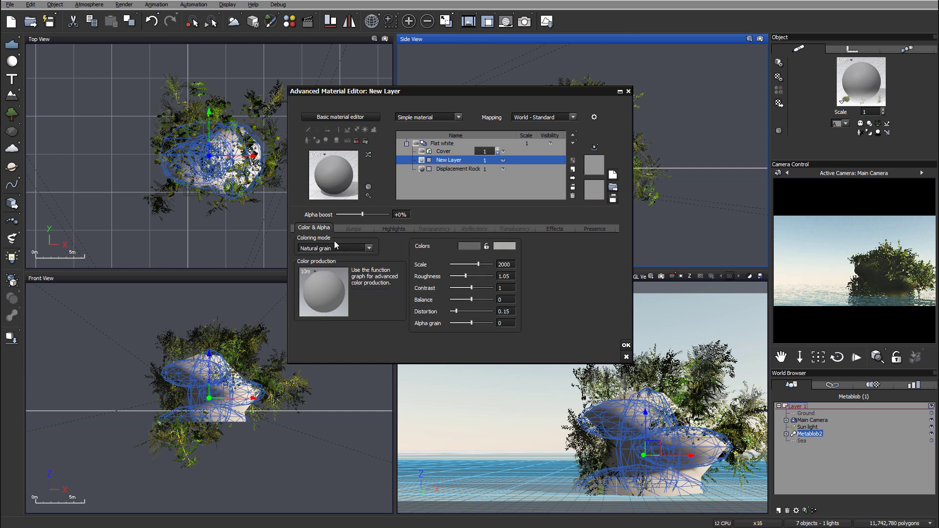
- Set the new layer's grain colors to a dark muted green and a light muted green, and raise its roughness to about 1.07
click(470, 245)
drag(439, 279, 445, 274)
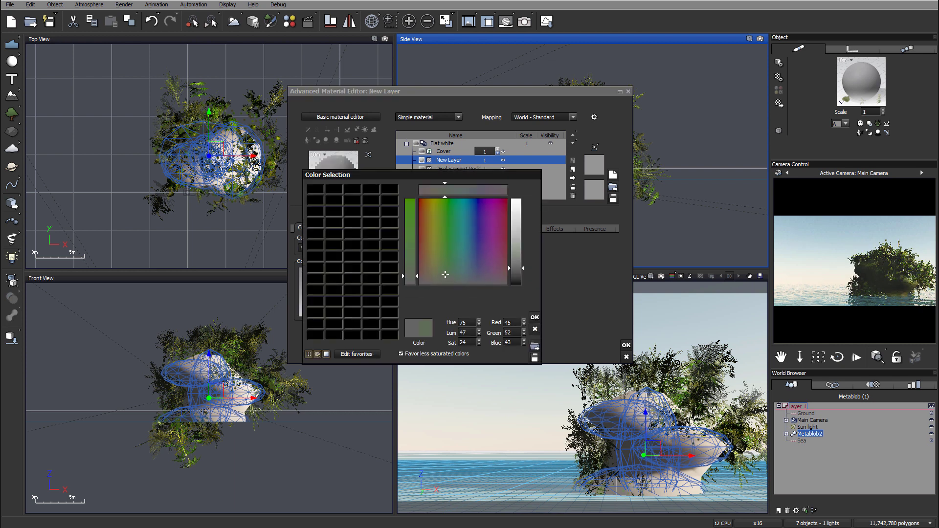
key(Return)
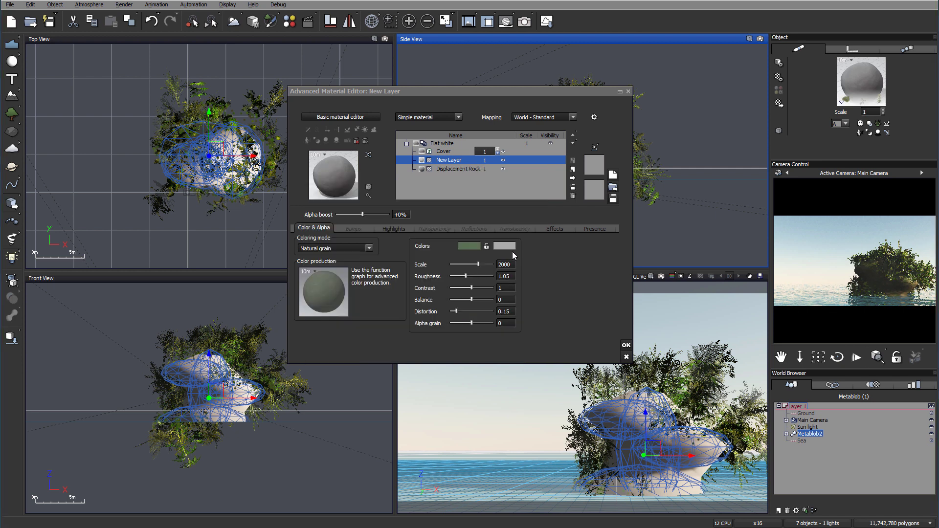
click(508, 245)
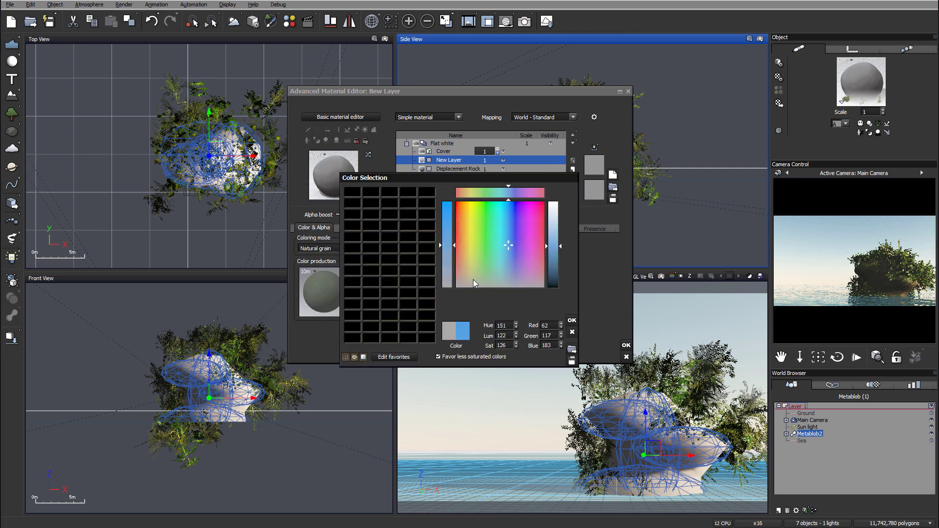
click(481, 274)
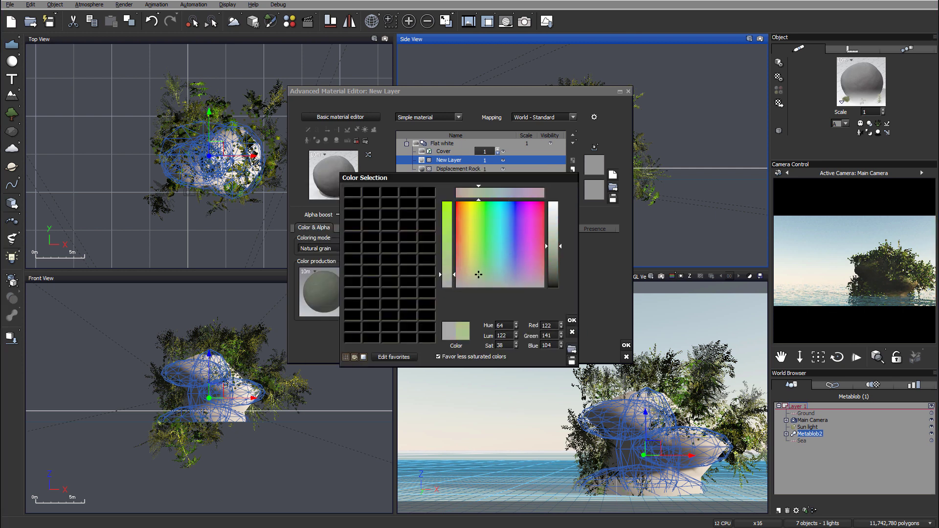
click(572, 321)
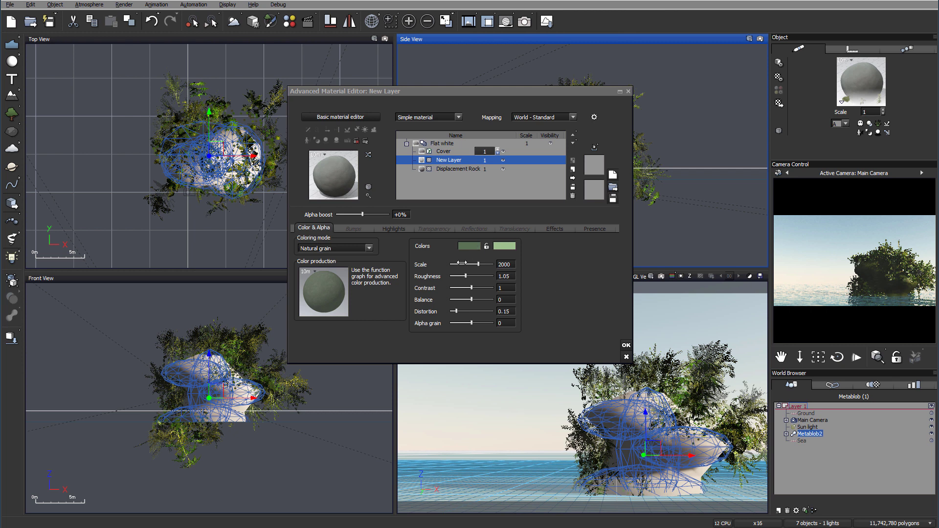
click(475, 277)
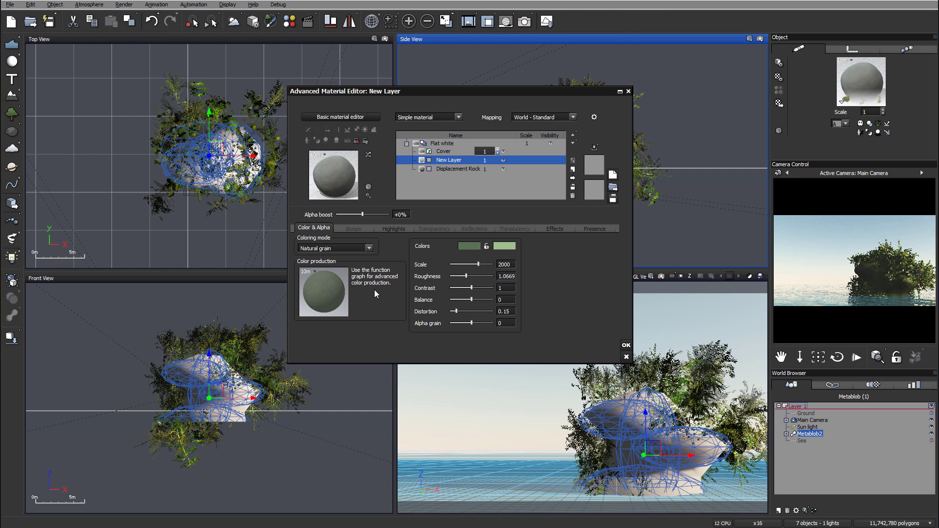
- Constrain the new layer's presence to altitudes from about 0.12 and slopes up to 71°, with 13% steep fuzziness
click(606, 226)
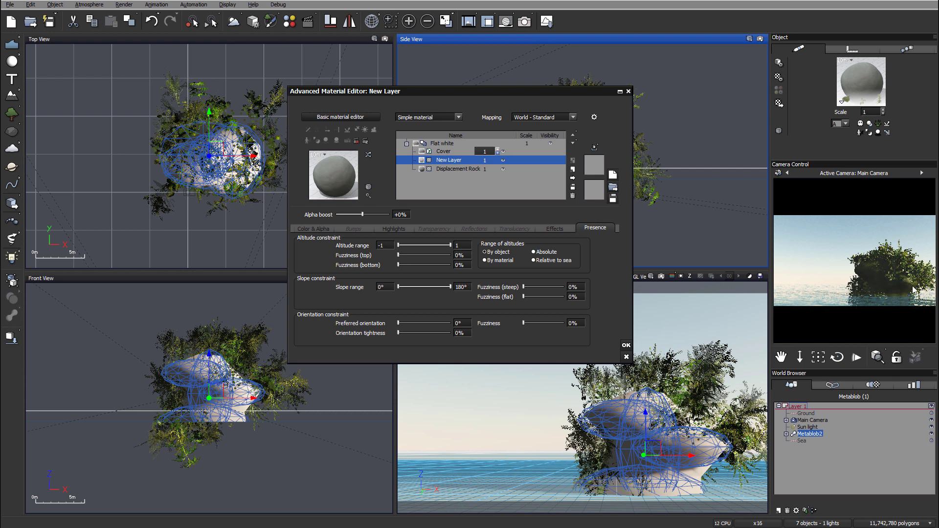
click(353, 228)
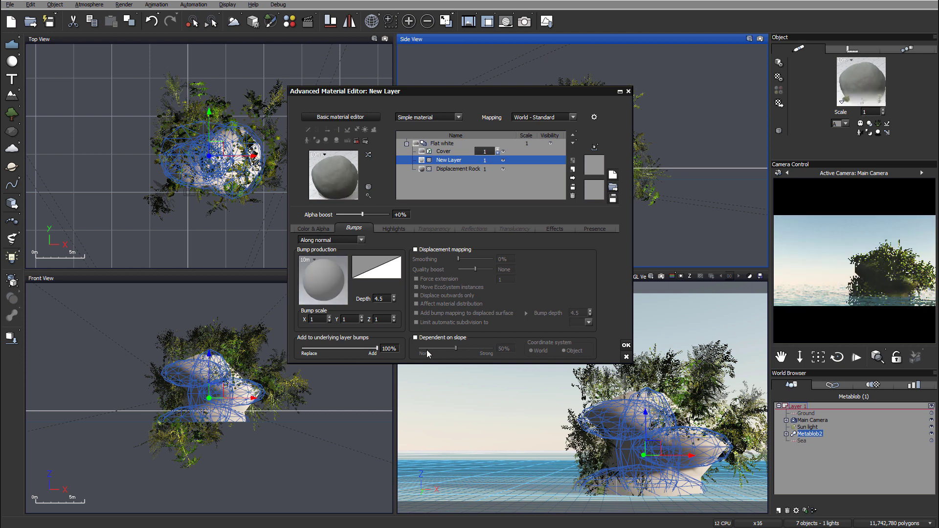
click(588, 229)
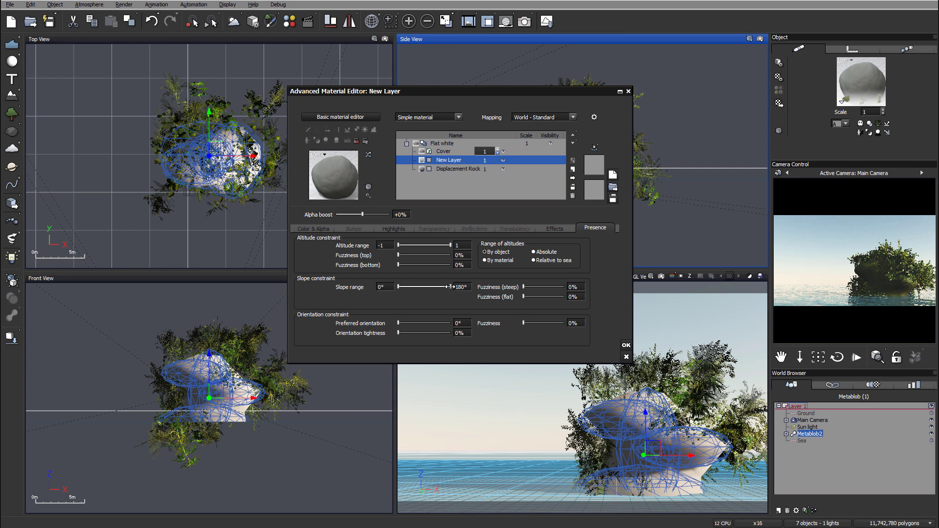
drag(448, 286, 419, 293)
drag(524, 286, 528, 283)
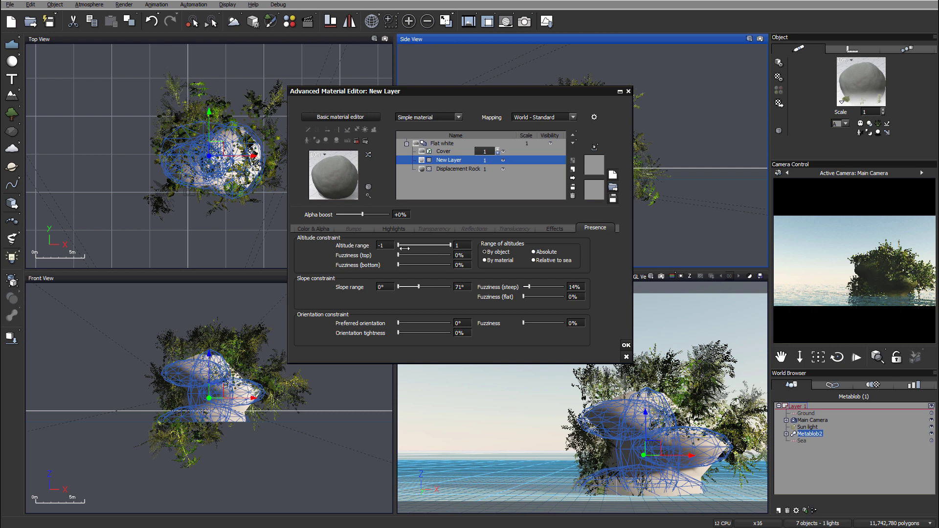
drag(404, 248, 429, 246)
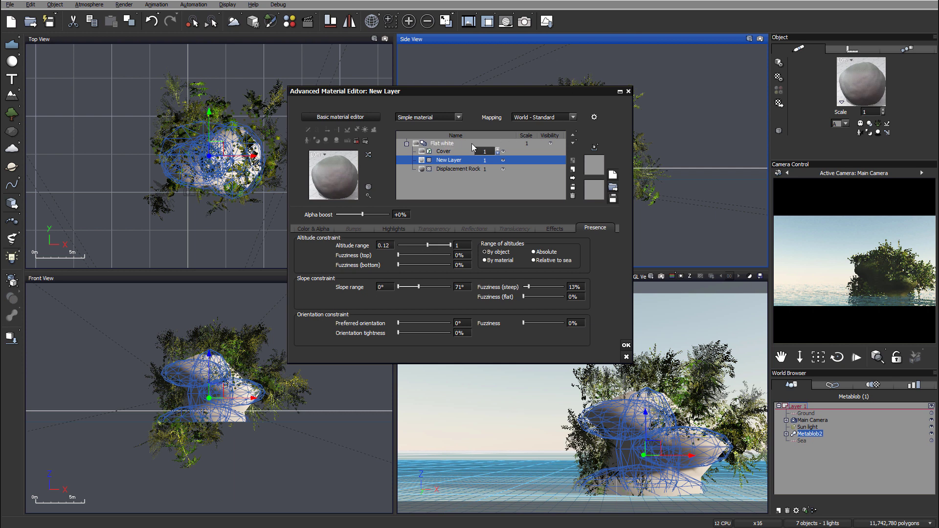
- Change the new layer's mapping to Object - Parametric, matching the Displacement Rock layer
click(455, 152)
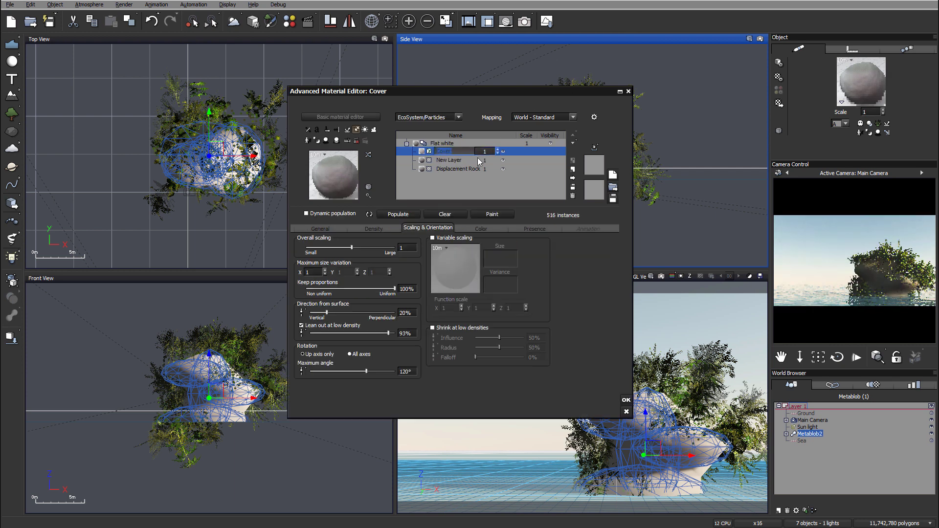
click(462, 160)
click(451, 168)
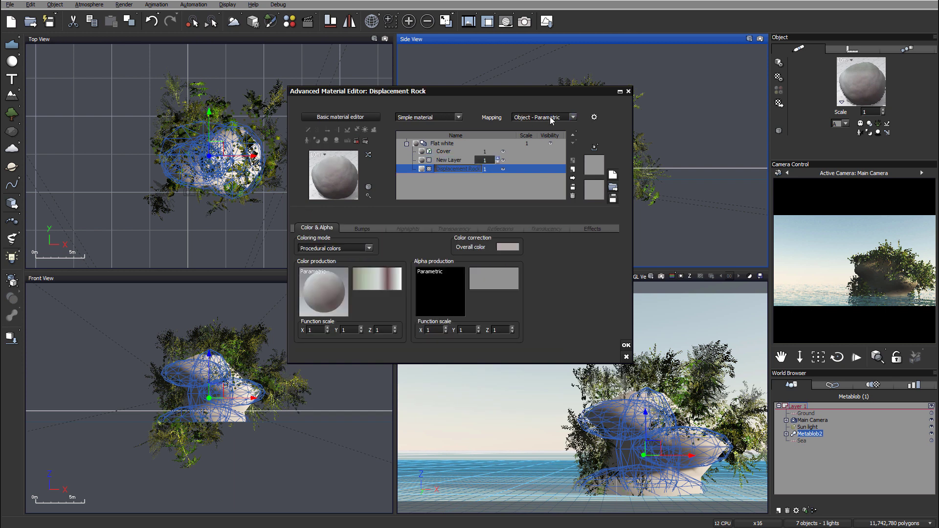
click(452, 160)
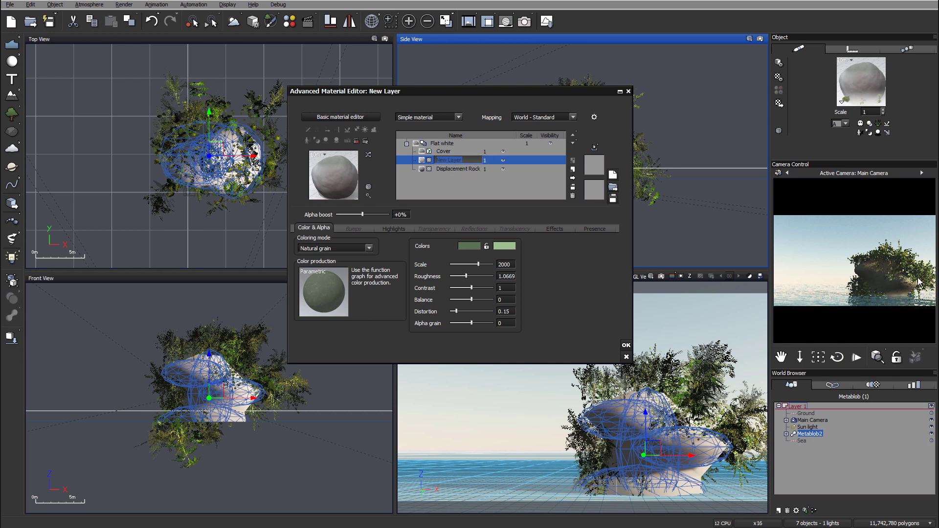
click(572, 117)
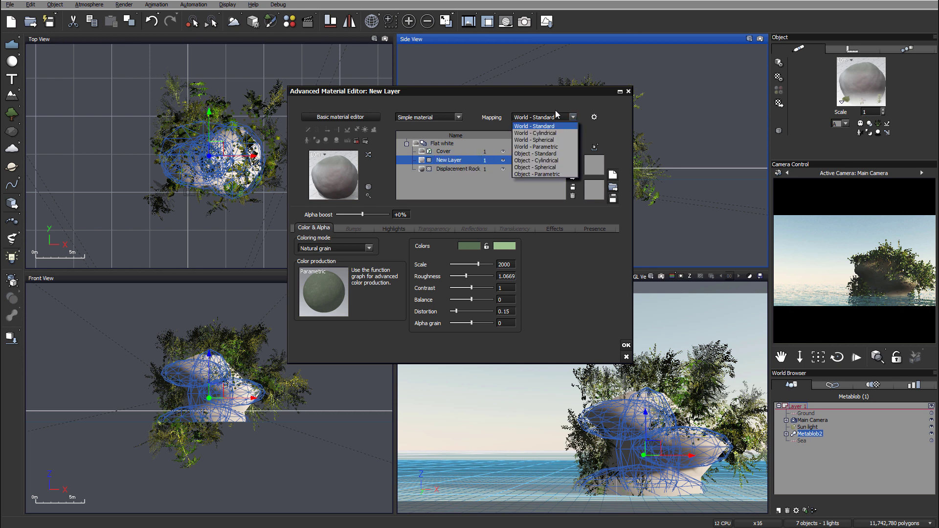
click(537, 174)
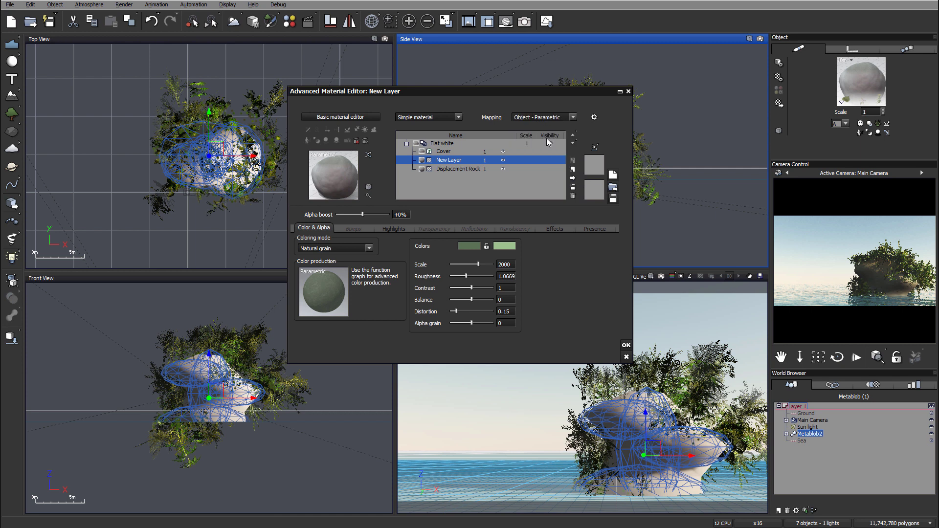
- Set the new layer's altitude minimum to 0.35, bottom fuzziness to 9% and maximum slope to 49°, and test-render the scene
click(596, 228)
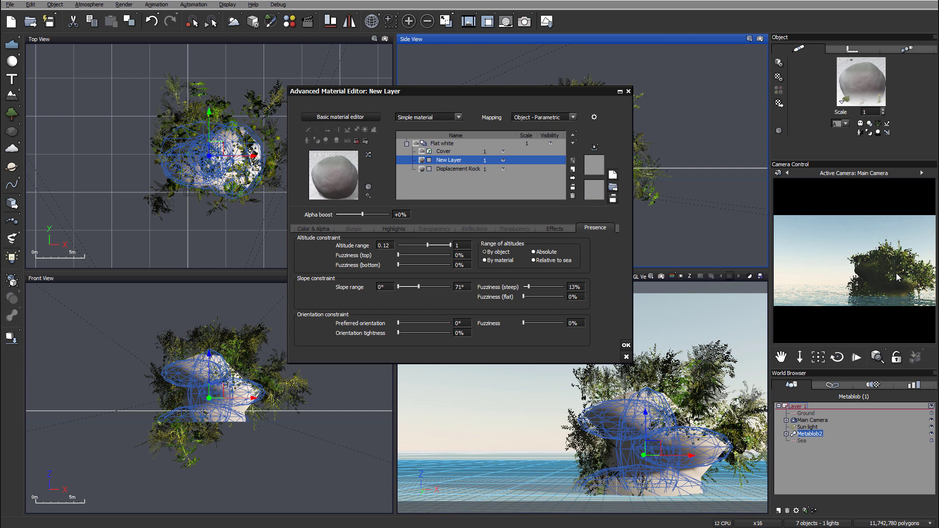
drag(427, 245, 438, 245)
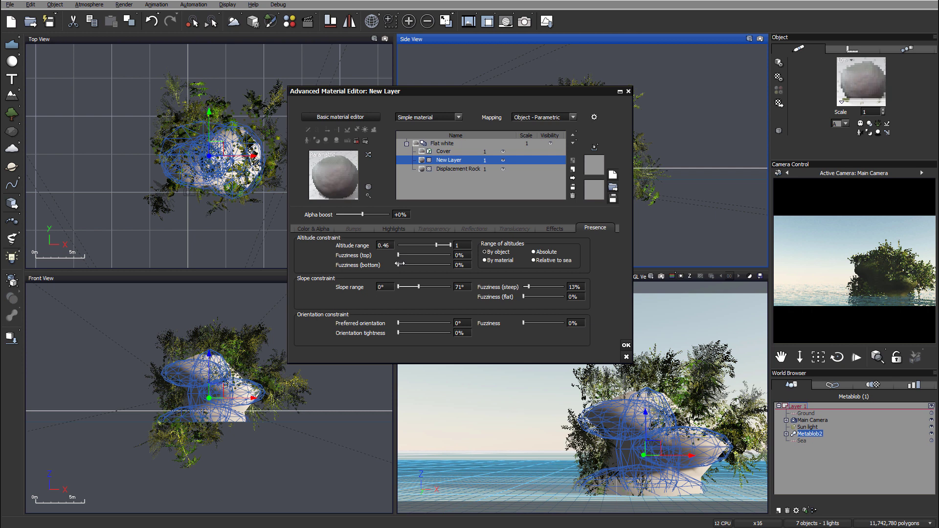
drag(398, 264, 402, 265)
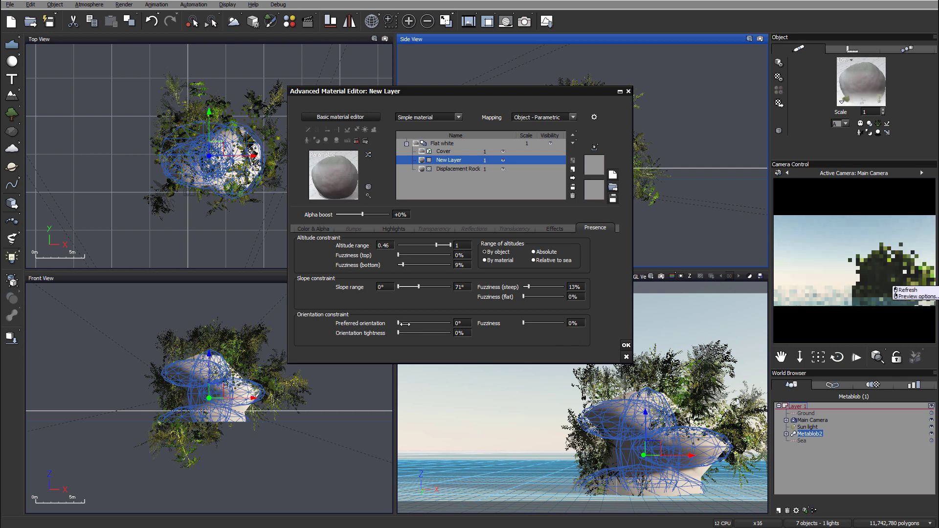
drag(418, 286, 409, 286)
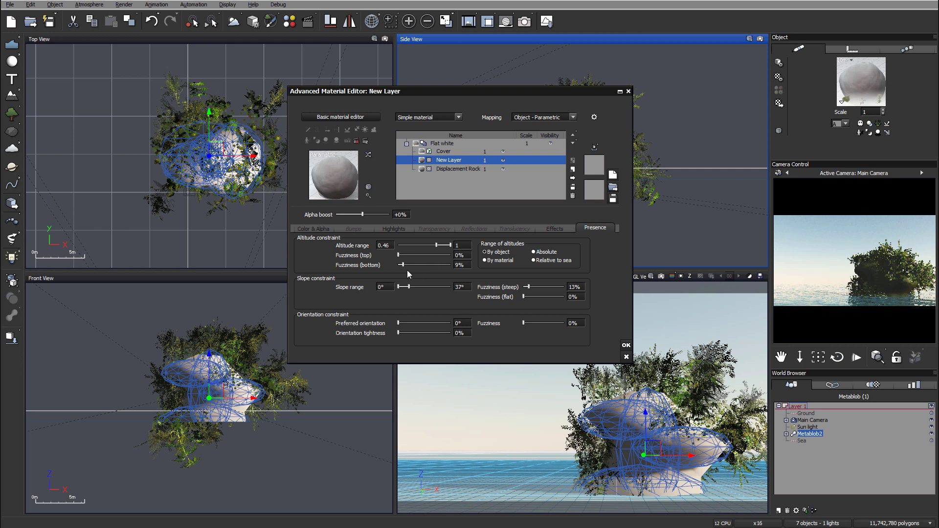
drag(409, 286, 412, 287)
drag(436, 243, 433, 243)
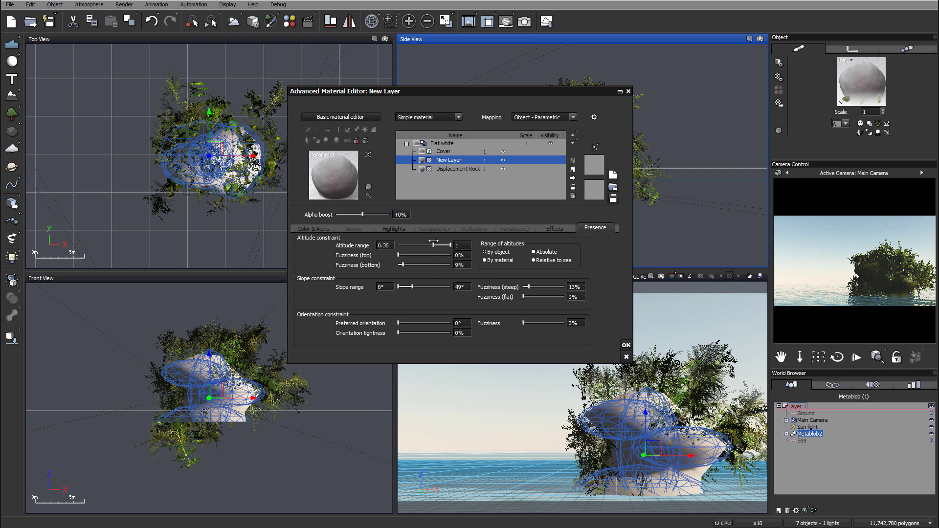
click(523, 21)
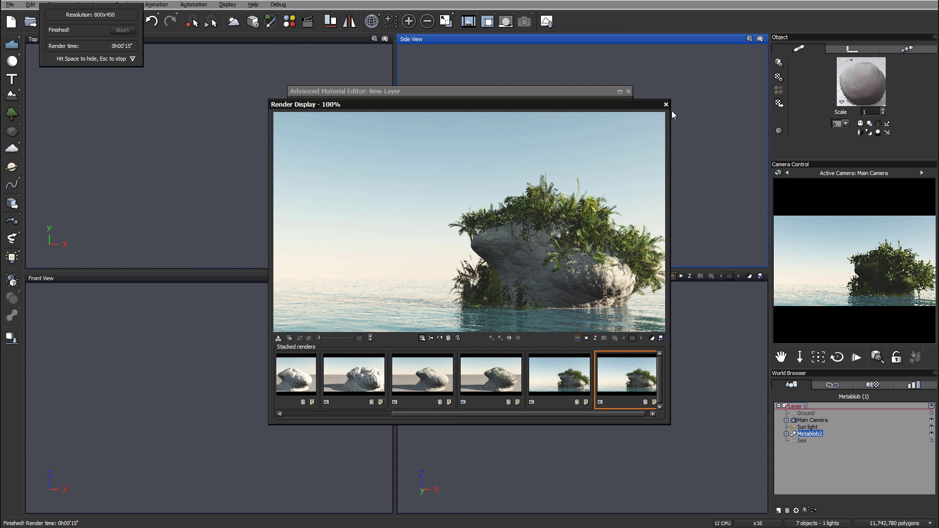
click(666, 104)
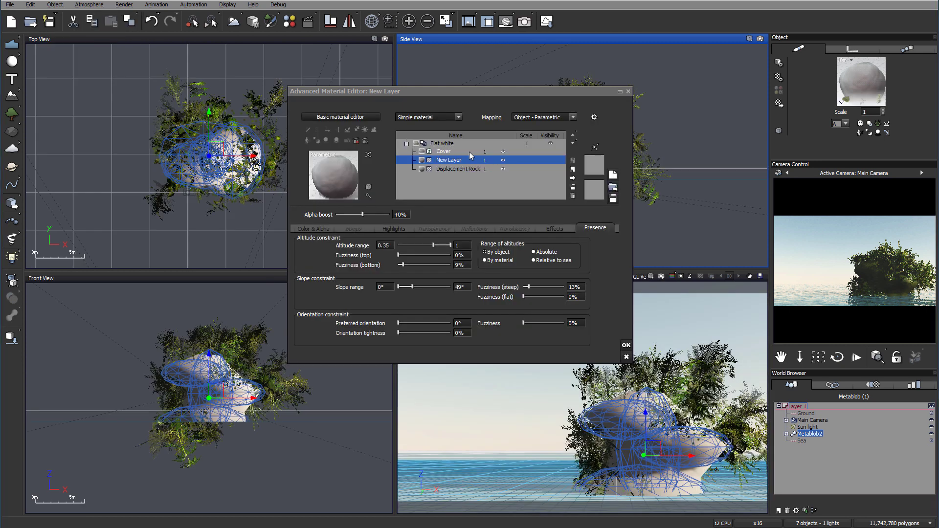
- Rename the new layer as Moss and widen its presence to altitudes from -0.07 and slopes up to 106°, with 10% bottom fuzziness
click(469, 159)
drag(470, 158, 410, 154)
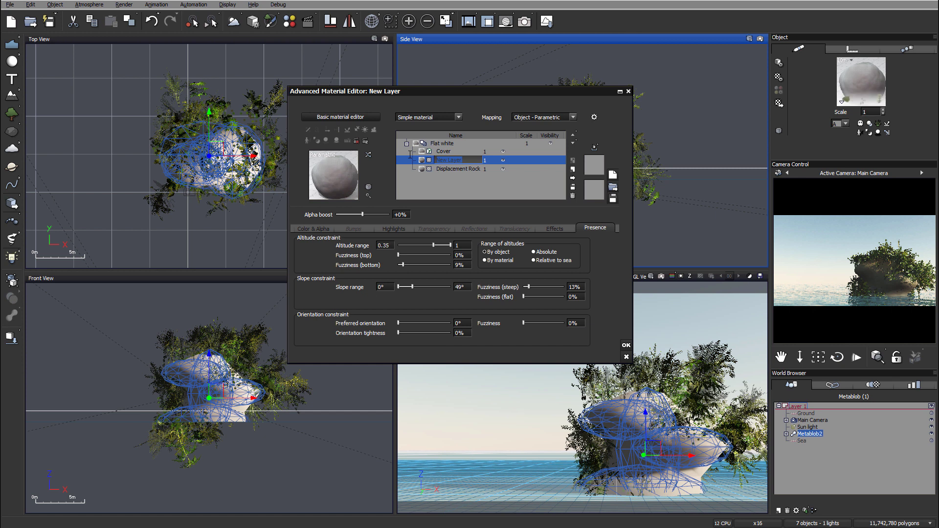
text(Moss)
double_click(457, 161)
drag(433, 245, 422, 245)
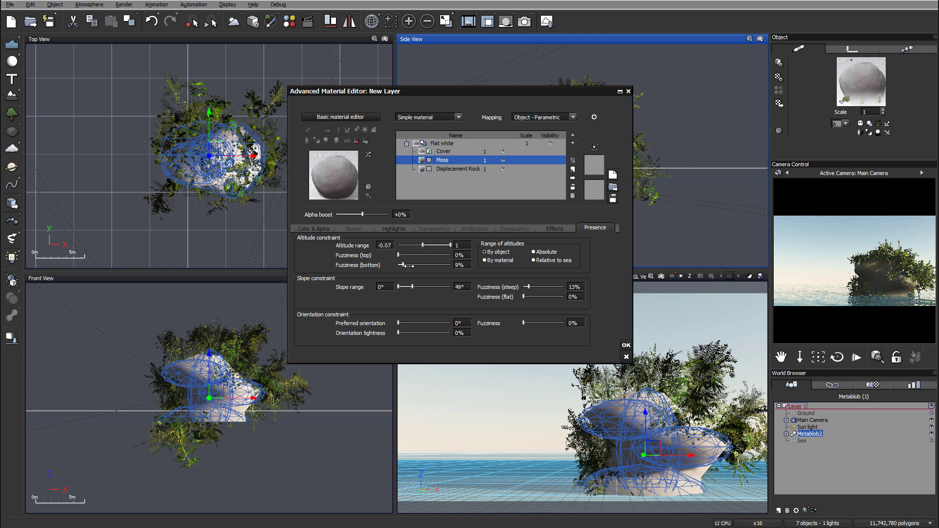
drag(418, 286, 429, 286)
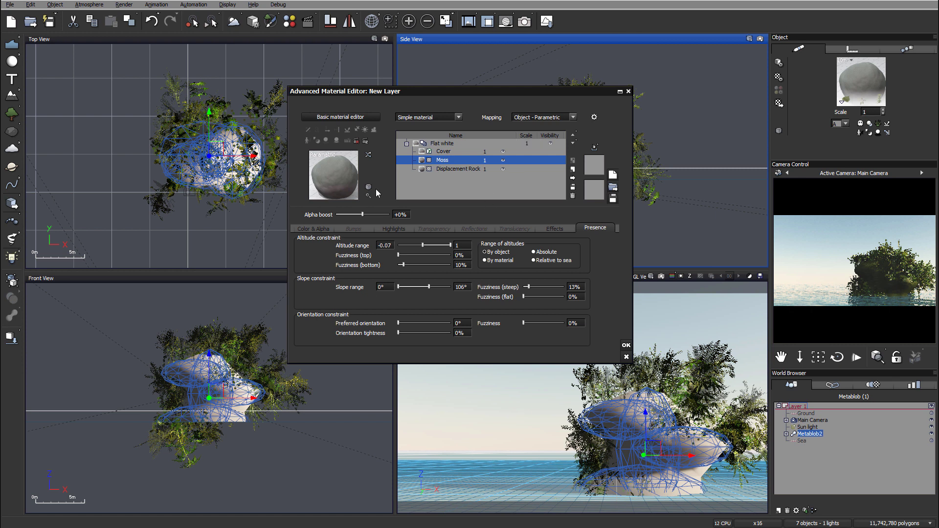
- Assign the first Basic function, the mottled gray rocky sphere, to the Moss layer's bump production
click(351, 229)
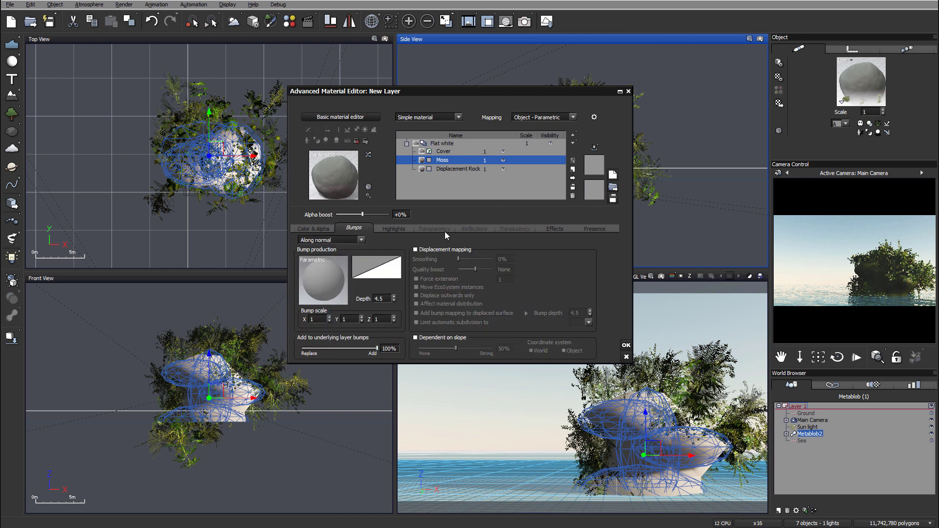
click(327, 283)
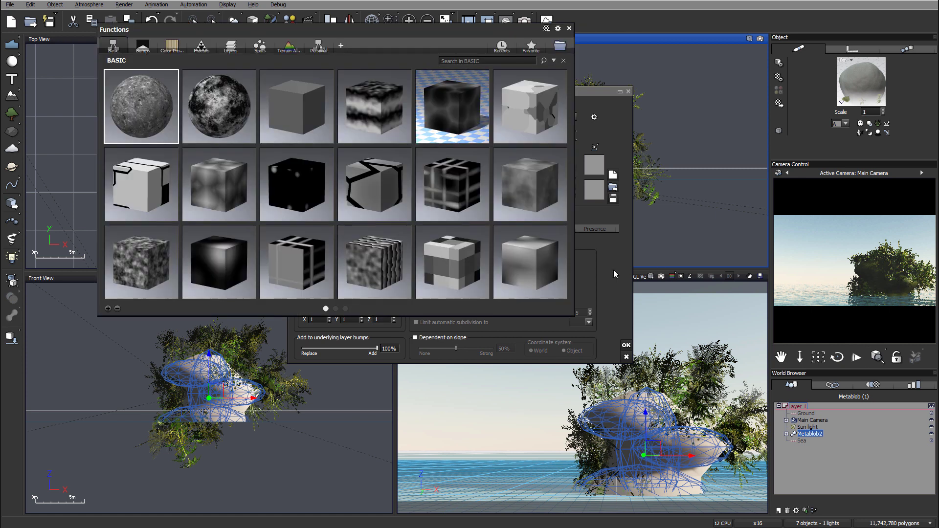
double_click(138, 110)
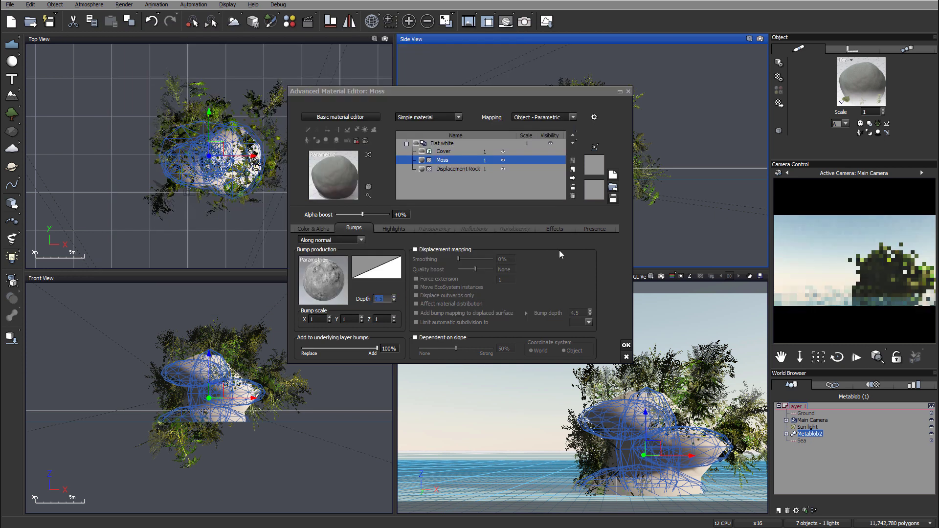
- Set the Moss layer's bump depth to 0.2 and accept the material changes
text(2)
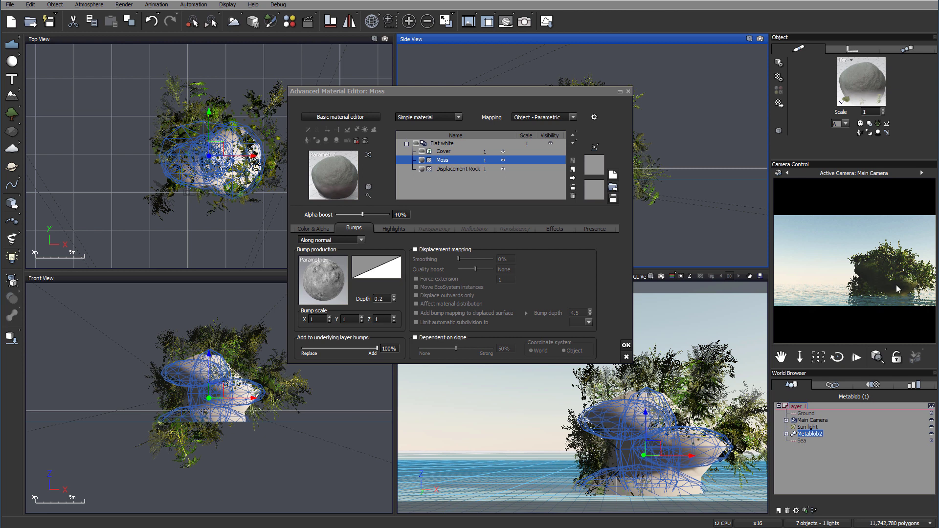
click(626, 346)
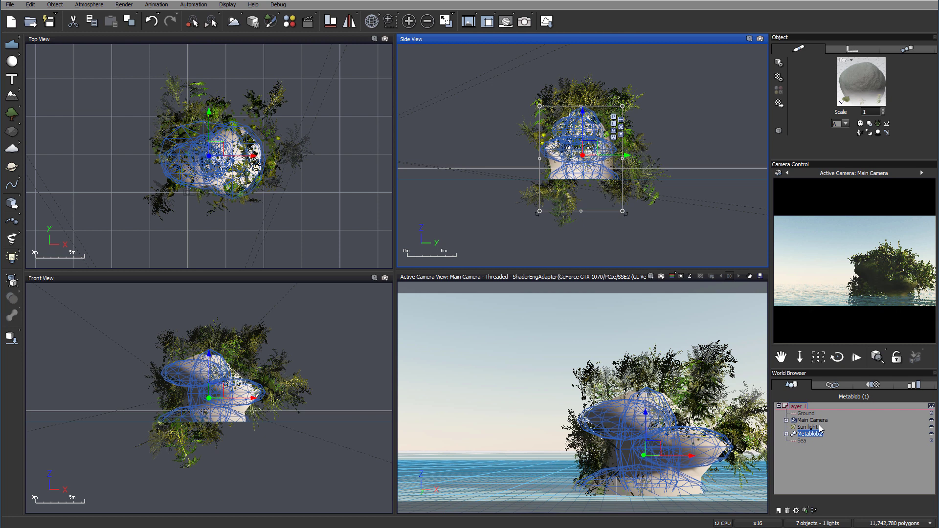
- Move the sun light low behind the rock and slightly to its right so the rock is backlit
click(212, 157)
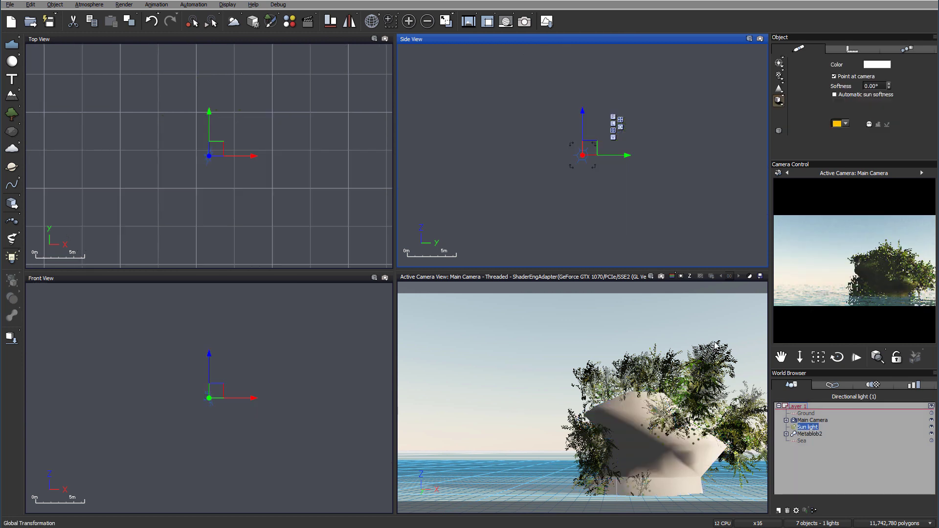
right_drag(247, 201, 341, 218)
scroll(338, 216, down, 12)
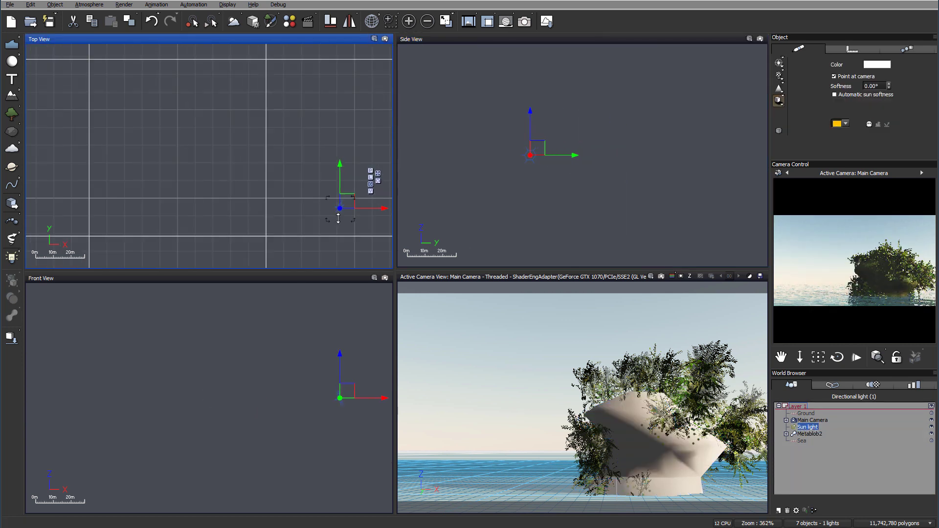
scroll(339, 216, up, 2)
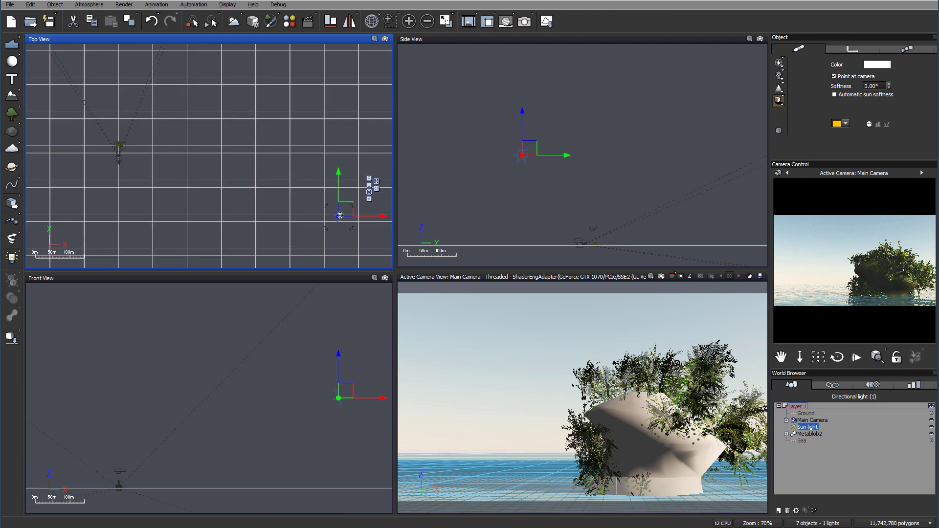
drag(143, 204, 155, 120)
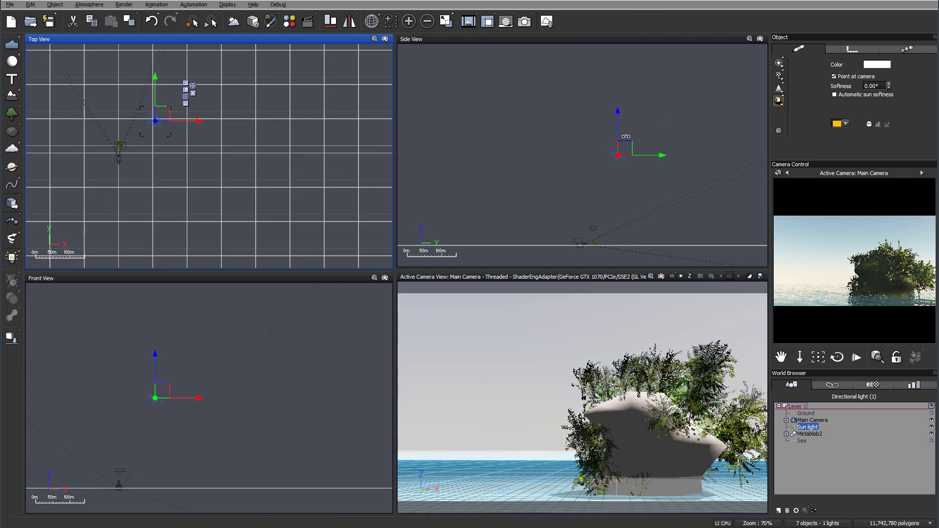
drag(625, 154, 627, 208)
drag(168, 111, 177, 118)
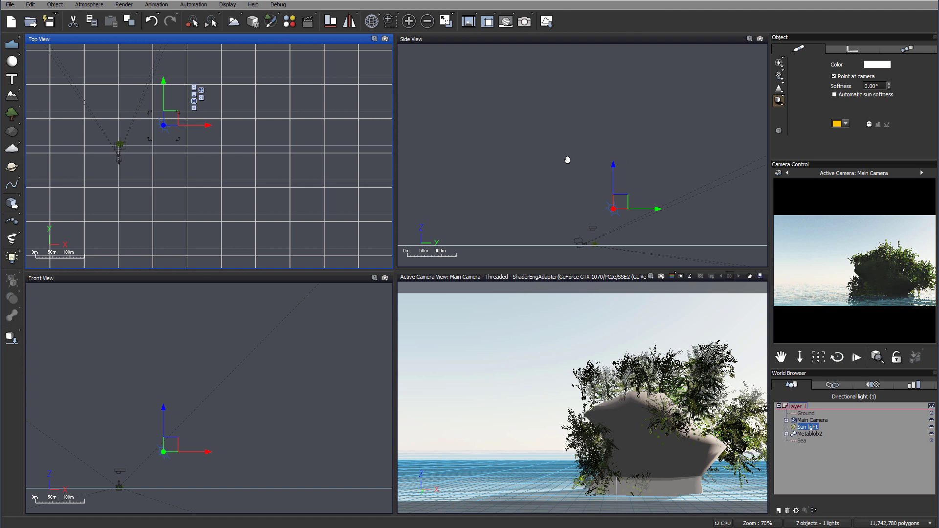
right_drag(567, 160, 600, 147)
drag(584, 132, 591, 154)
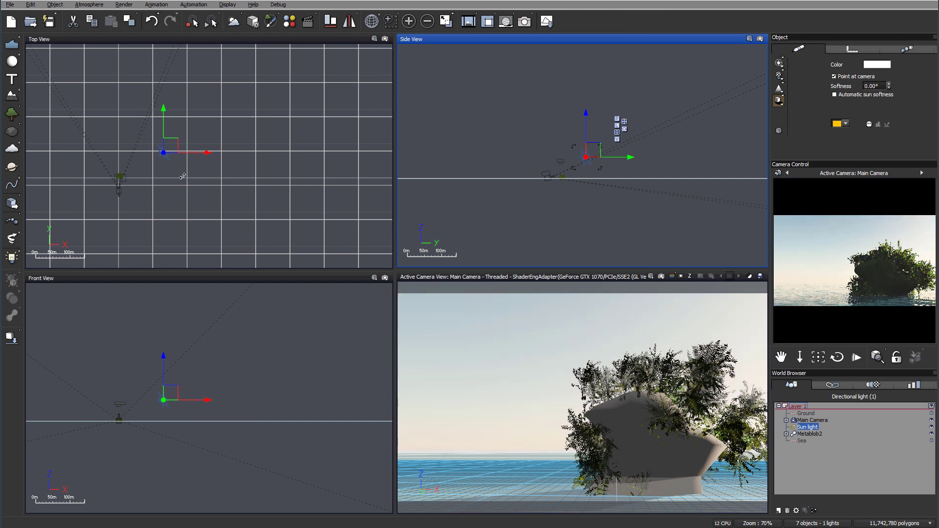
- Add a Coconut Palm Straight Long Bark tree from the plant library's Trees collection
scroll(182, 176, up, 5)
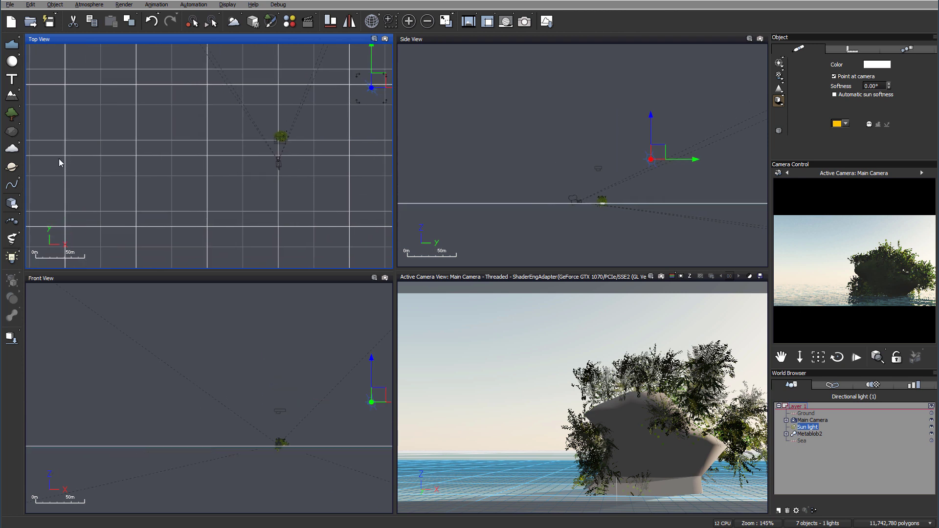
click(12, 114)
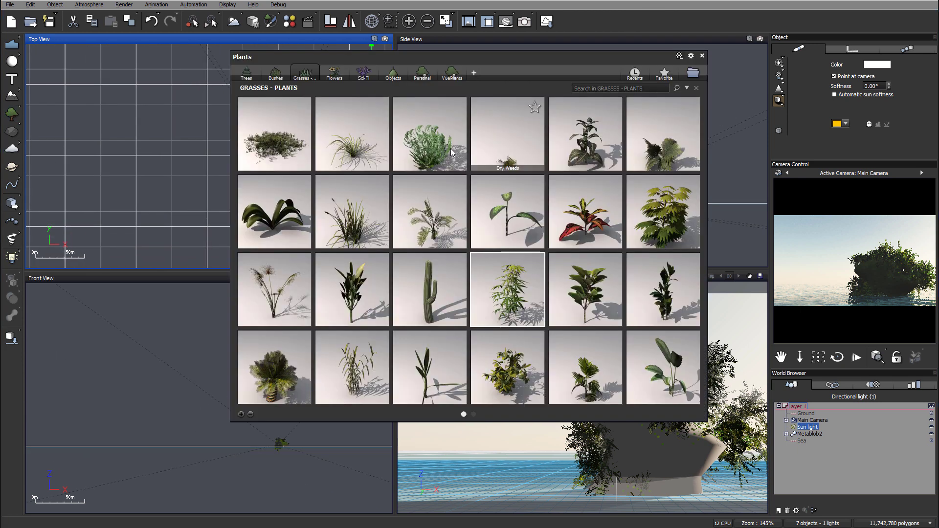
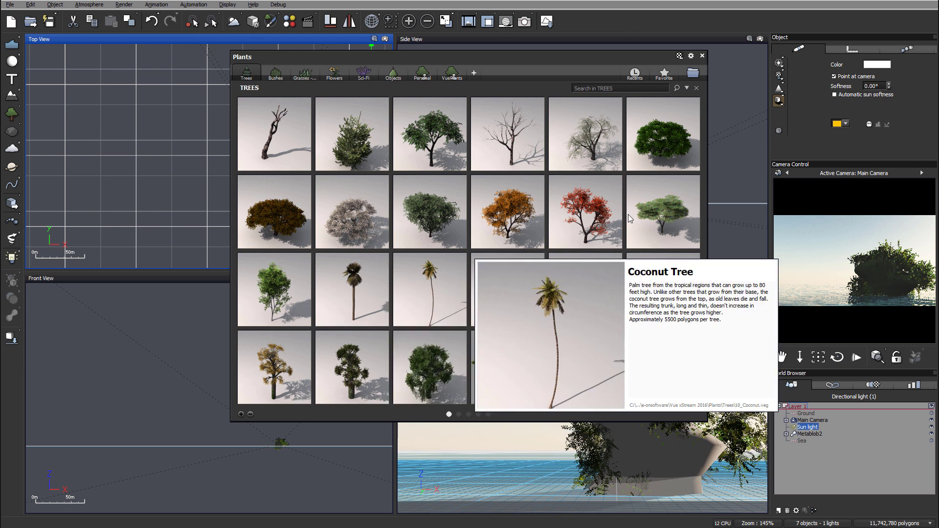
scroll(565, 190, down, 3)
mouse_move(435, 203)
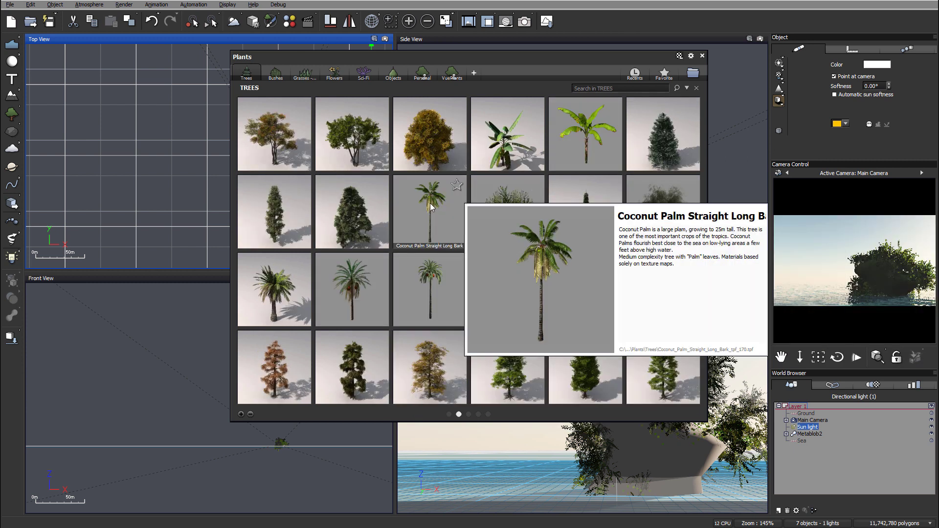
mouse_move(359, 289)
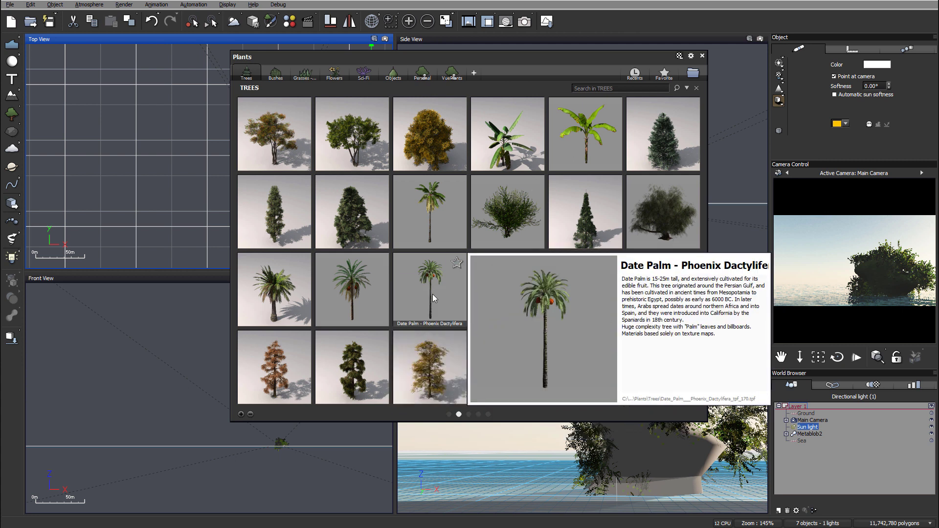
mouse_move(447, 234)
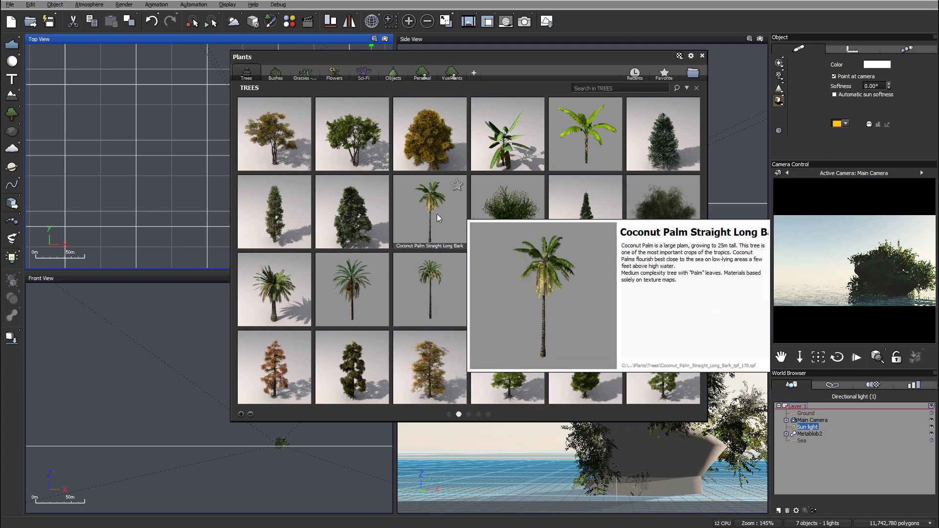
mouse_move(504, 145)
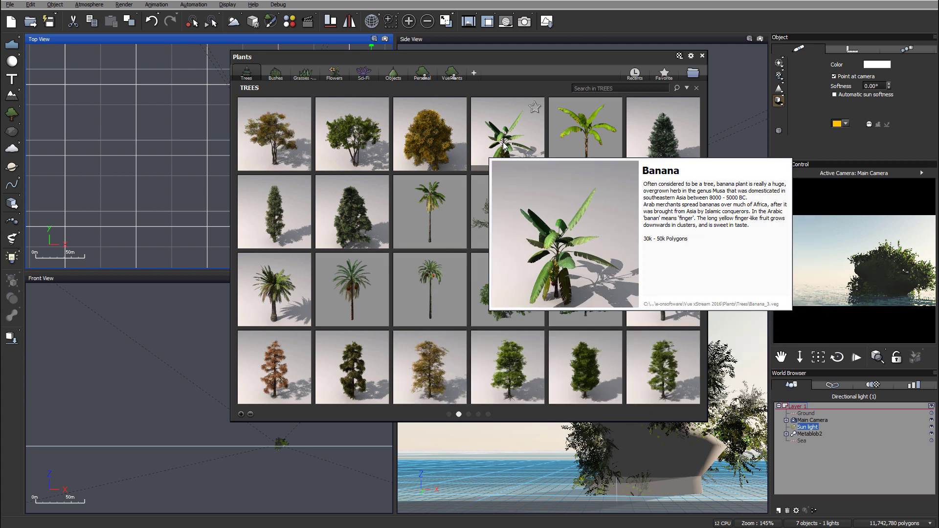
click(435, 208)
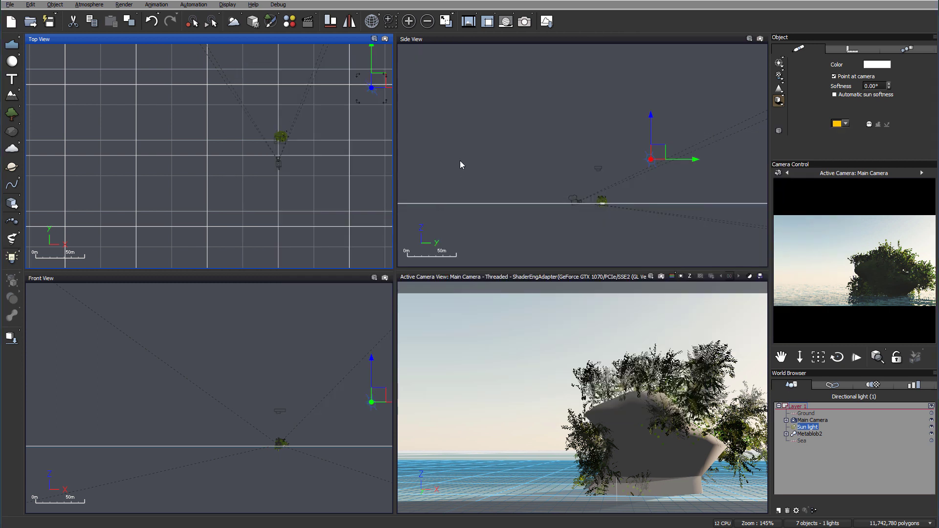
- Move the coconut palm onto the rock and lower its base into the back of the rock
scroll(598, 203, up, 4)
drag(598, 204, 639, 192)
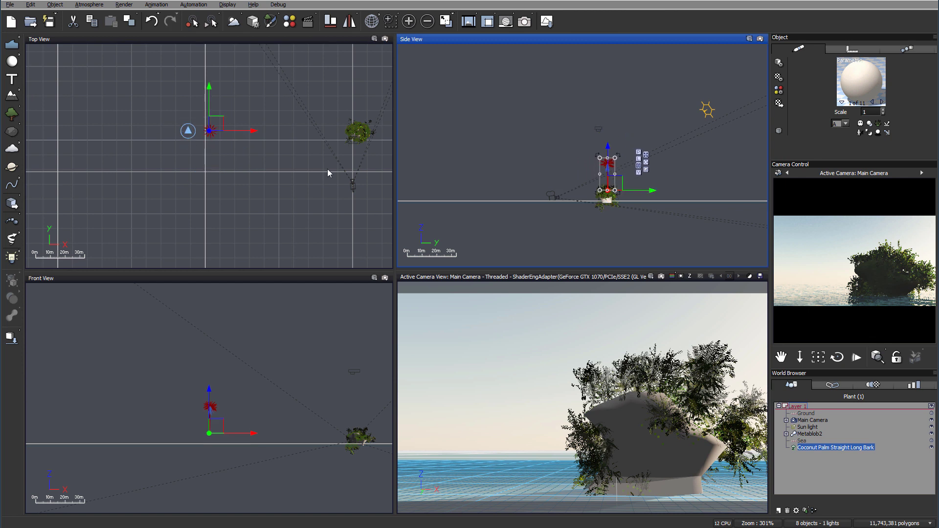
click(215, 121)
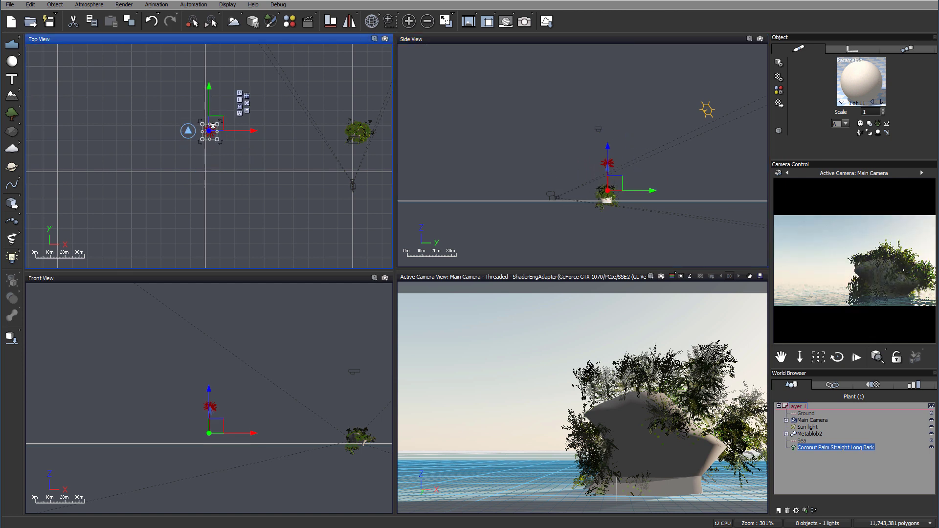
drag(283, 120, 427, 121)
scroll(610, 163, up, 5)
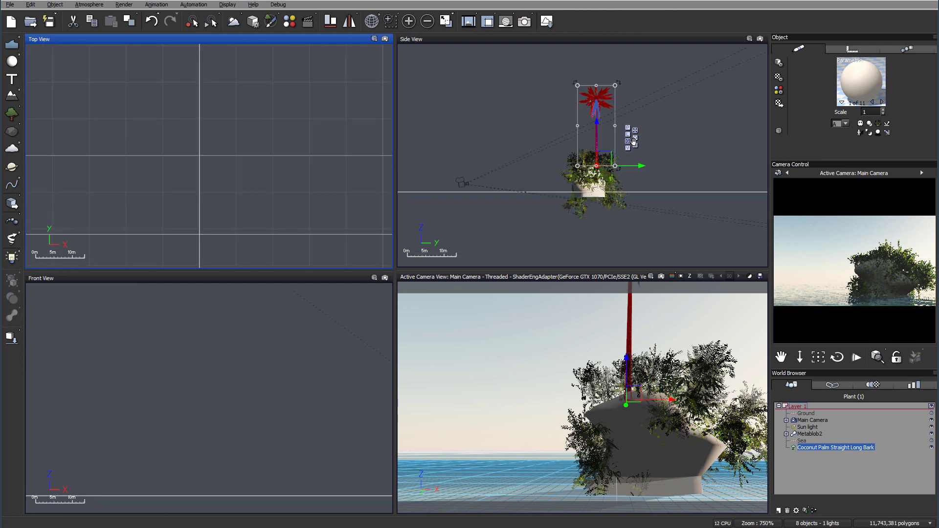
click(607, 152)
drag(606, 151, 602, 152)
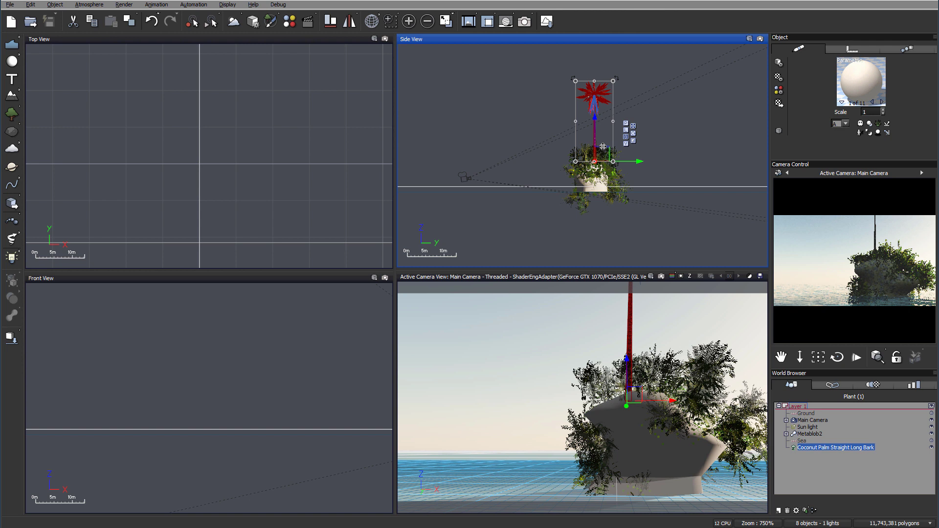
drag(613, 146, 613, 168)
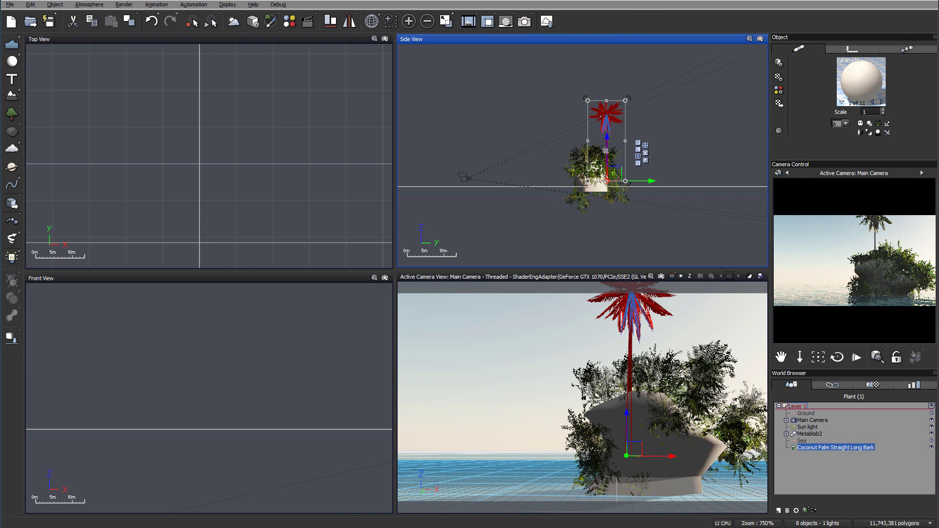
- Increase the coconut palm's trunk gnarl, droop, angle and falloff in the Plant Editor and accept the changes
double_click(606, 115)
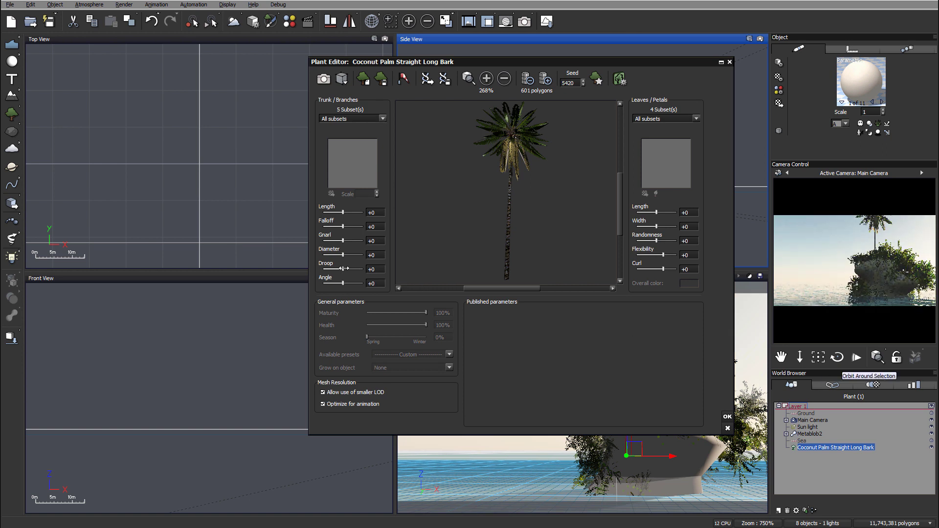
drag(343, 268, 348, 240)
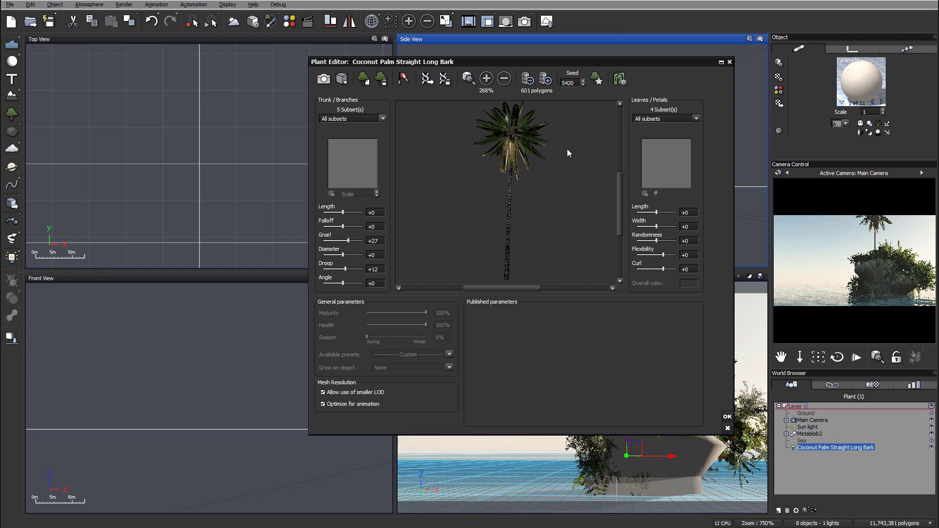
drag(343, 284, 358, 283)
drag(342, 226, 355, 226)
drag(346, 269, 353, 238)
drag(360, 283, 362, 284)
click(727, 417)
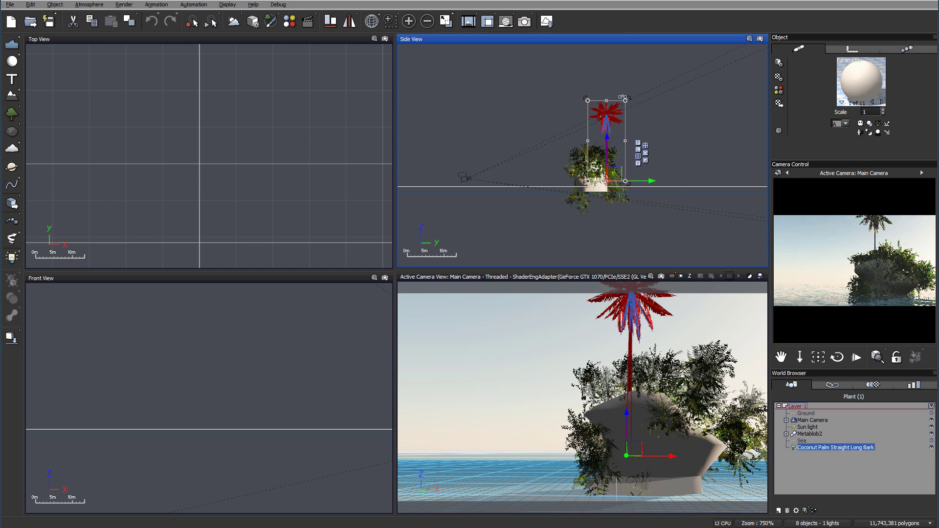
- Scale the coconut palm down slightly and tilt it in the front view so its trunk leans left
drag(625, 98, 620, 120)
right_drag(243, 190, 309, 172)
scroll(232, 147, up, 3)
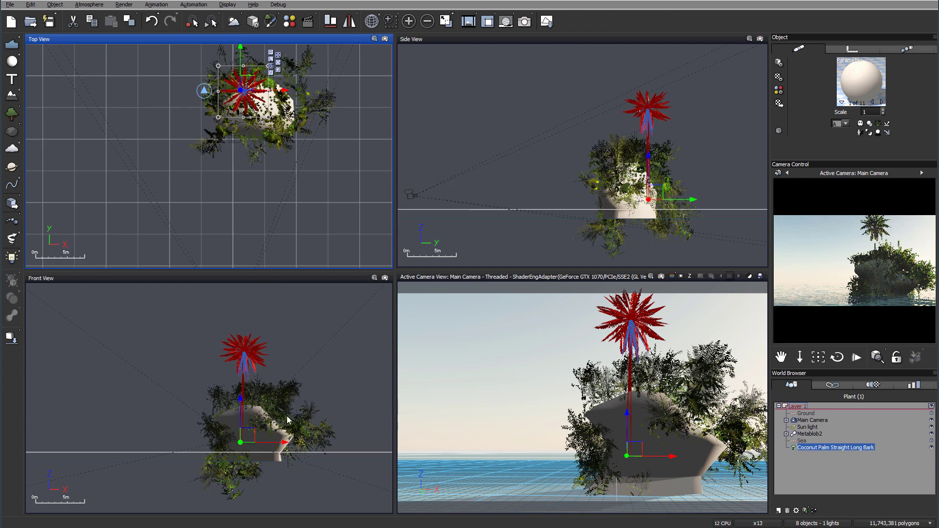
click(253, 442)
drag(253, 442, 274, 431)
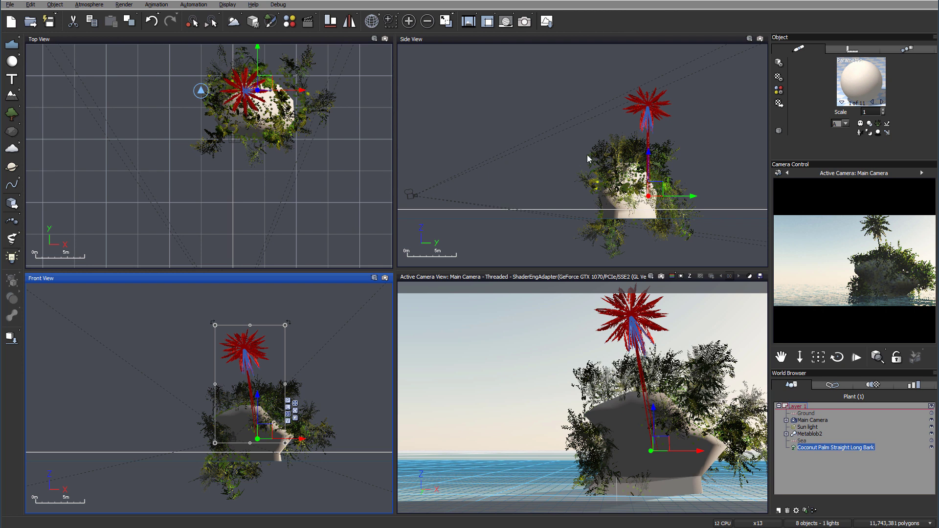
- Try a Banana plant on top of the rock in front of the coconut palm, and delete it
click(12, 114)
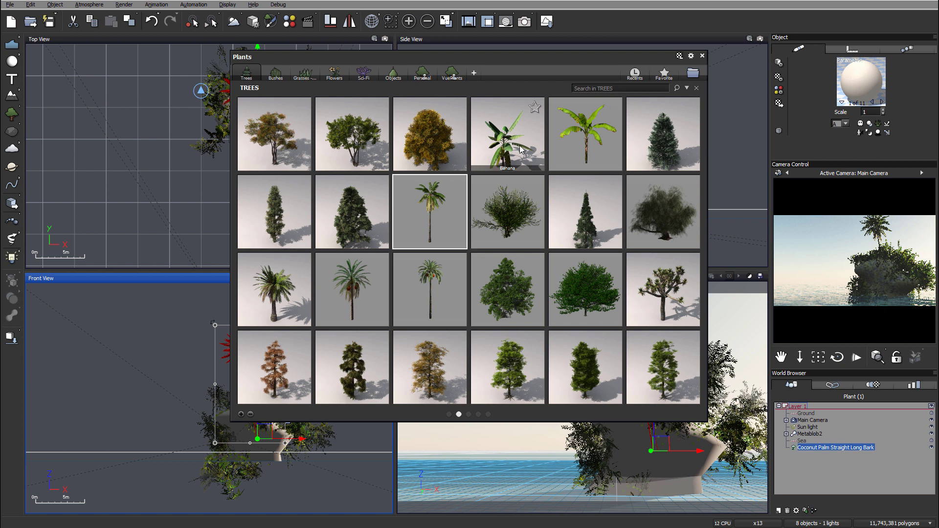
key(Escape)
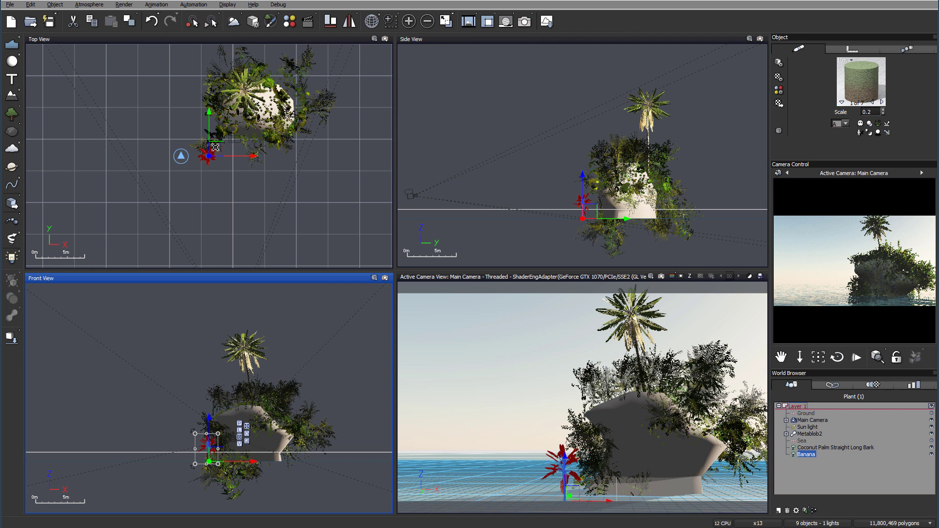
drag(210, 154, 234, 133)
drag(243, 98, 237, 102)
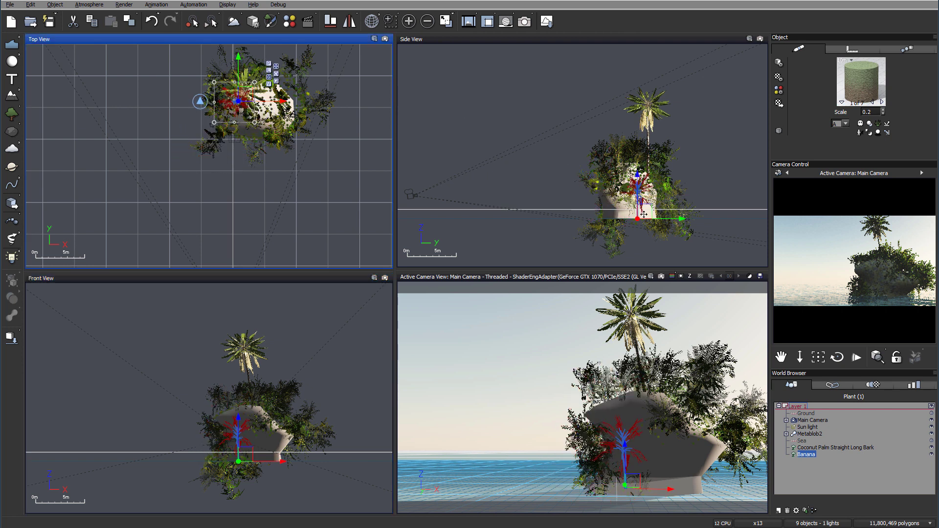
drag(647, 215, 629, 158)
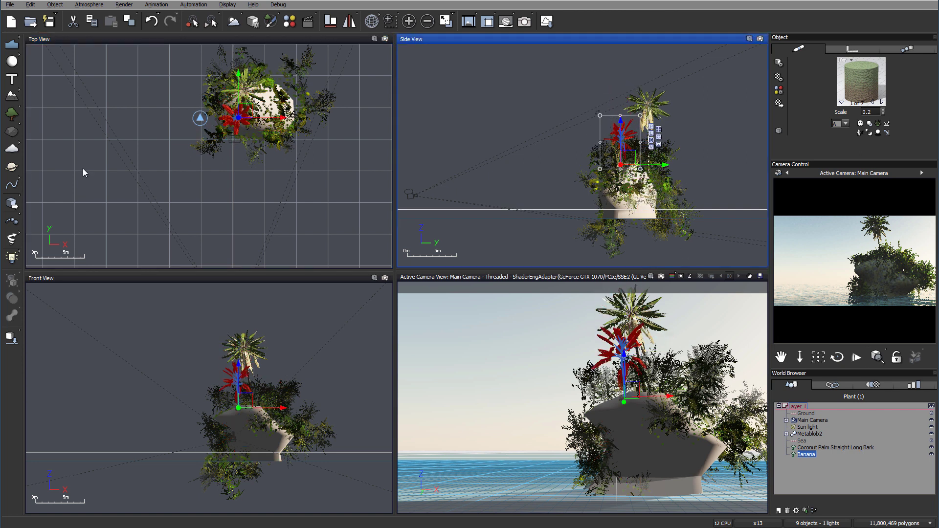
drag(246, 110, 266, 105)
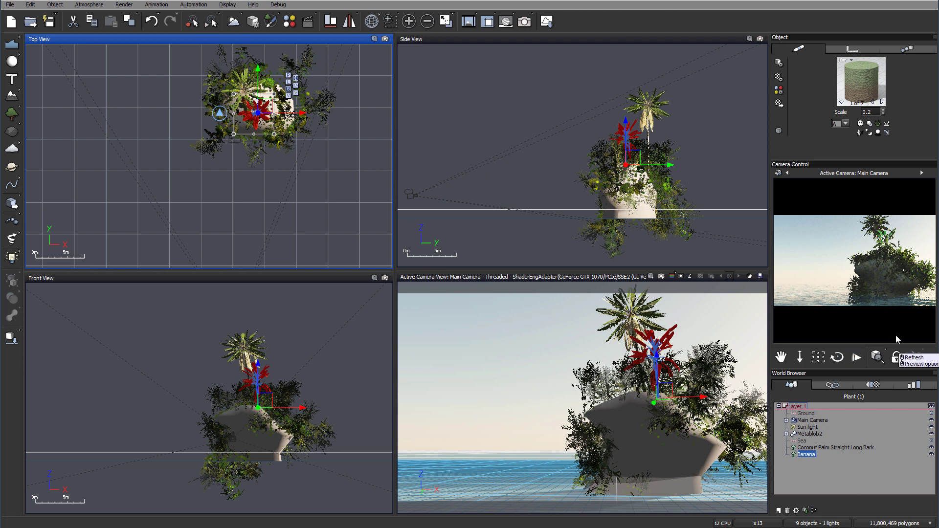
key(Delete)
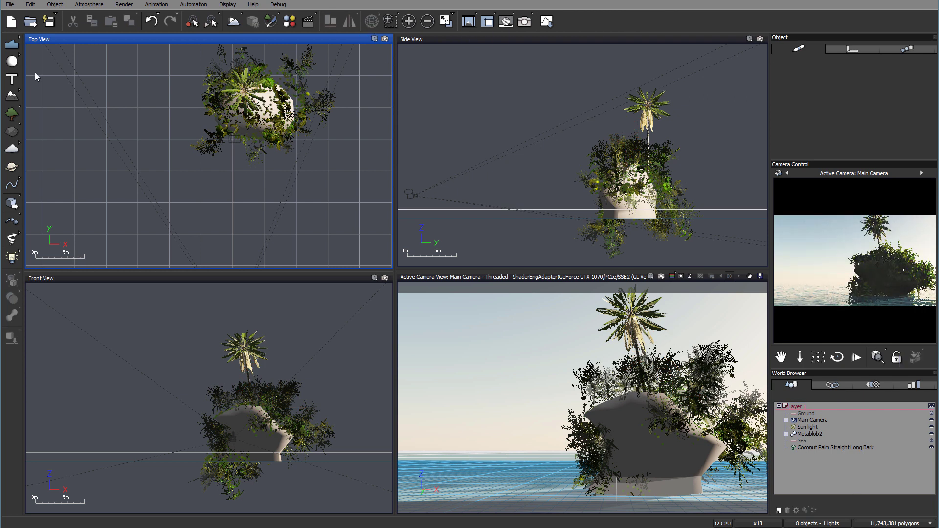
- Add a Date Palm - Phoenix Dactylifera from the Trees collection and raise it onto the rock in the side view
click(12, 114)
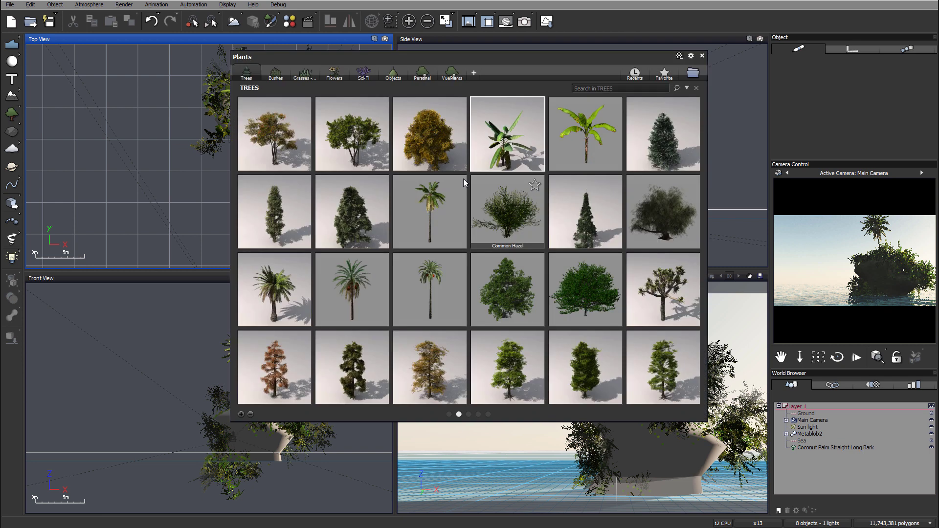
mouse_move(326, 241)
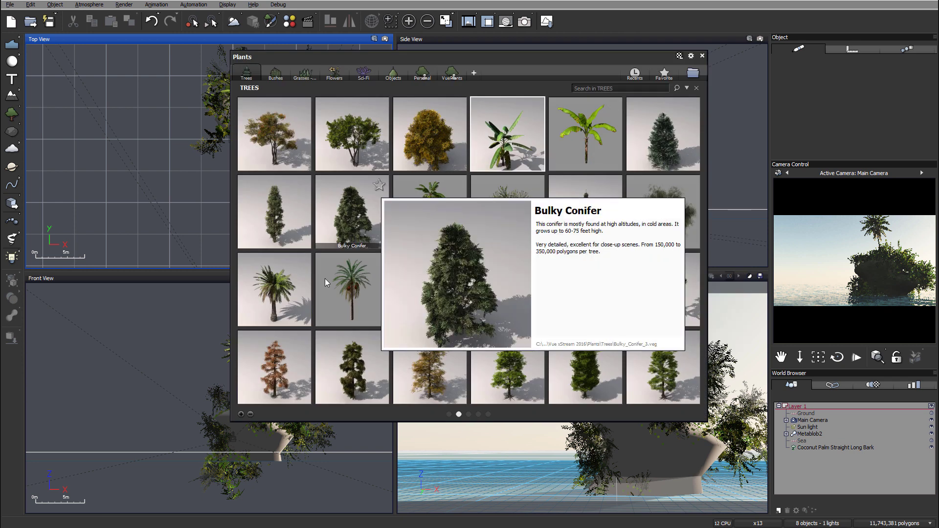
mouse_move(349, 292)
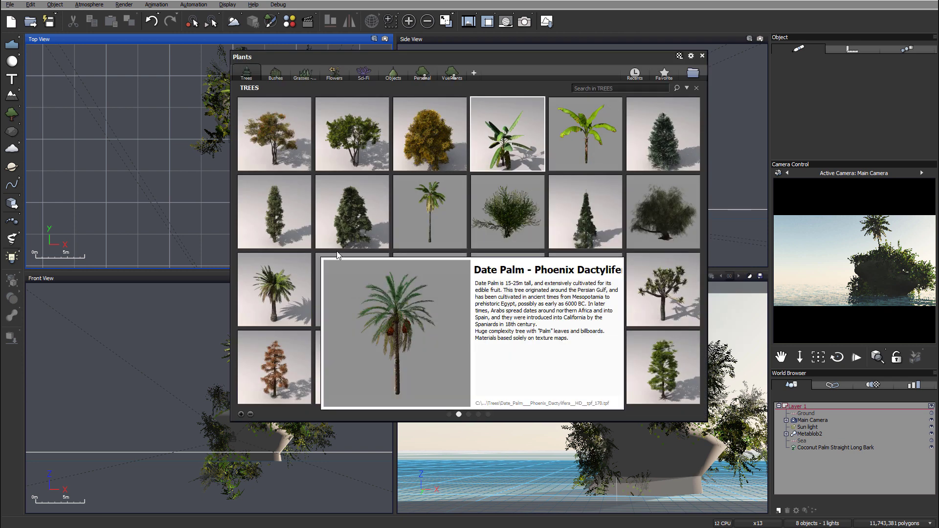
click(327, 270)
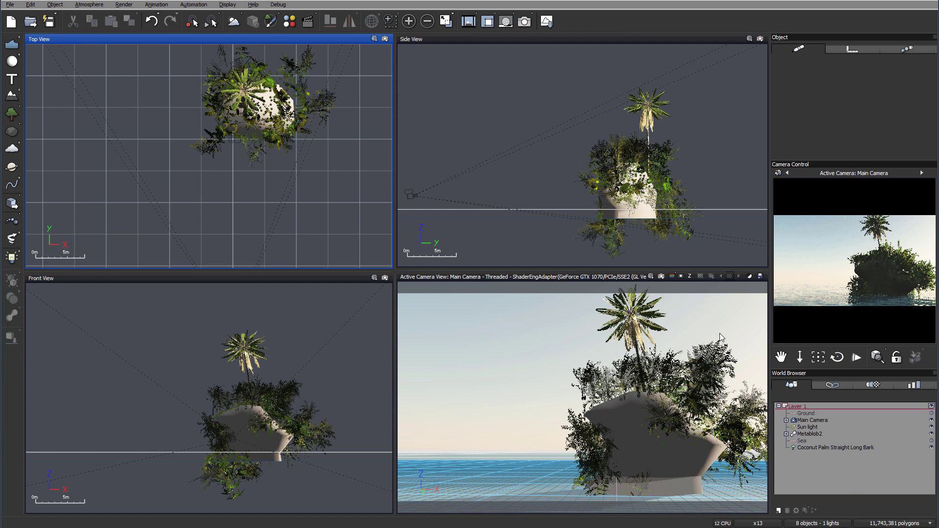
drag(594, 209, 626, 123)
drag(657, 164, 639, 183)
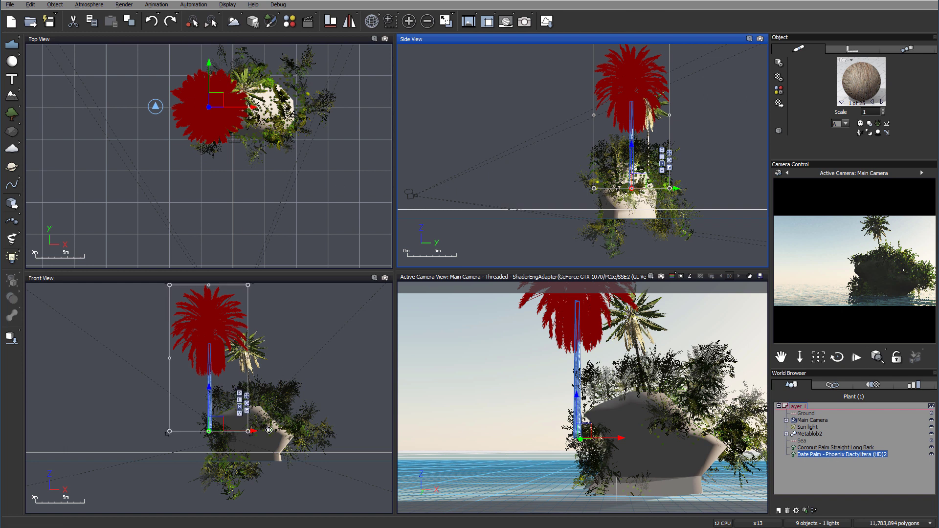
- Scale the date palm down slightly and position its base in the back-left part of the rock
click(247, 430)
drag(247, 431, 243, 408)
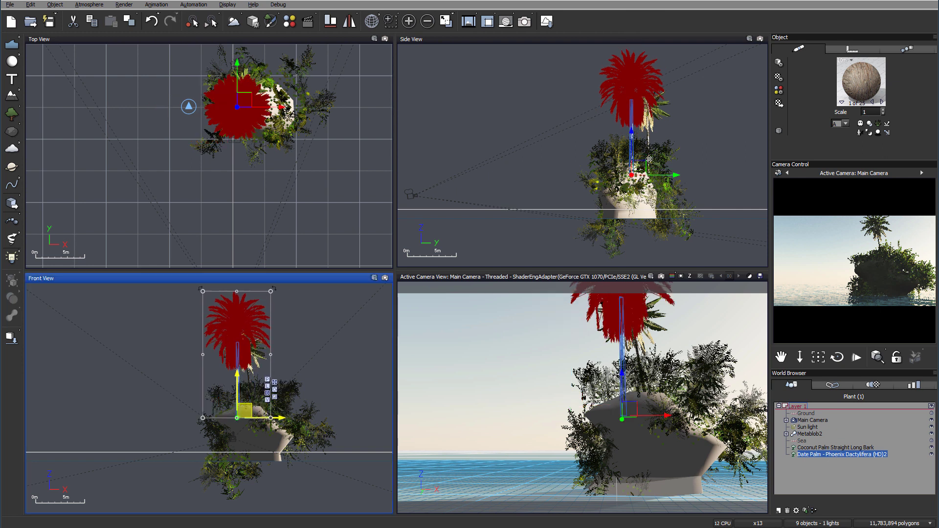
drag(638, 181, 636, 190)
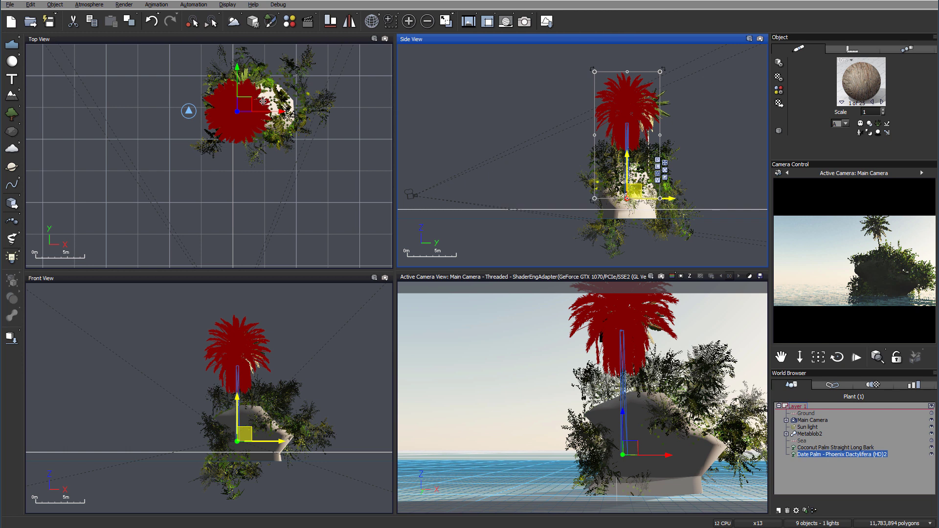
drag(247, 105, 237, 74)
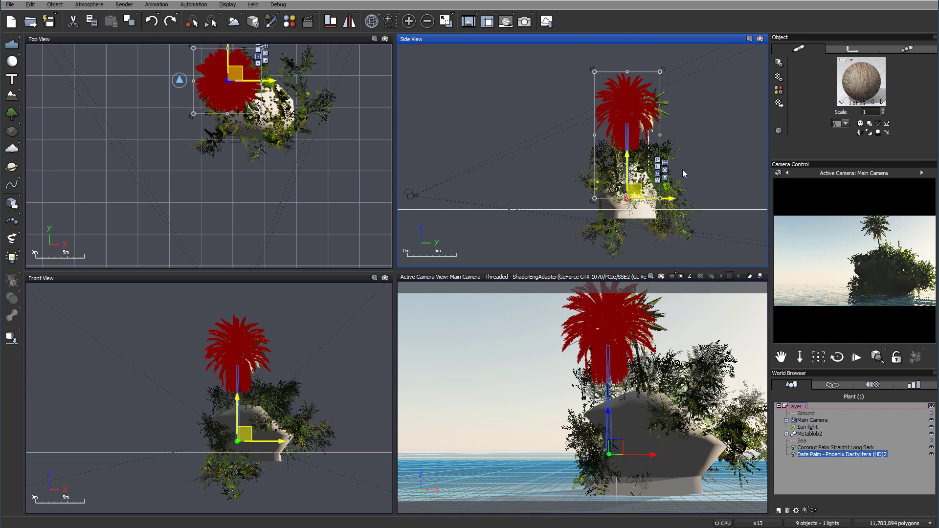
key(ctrl+y)
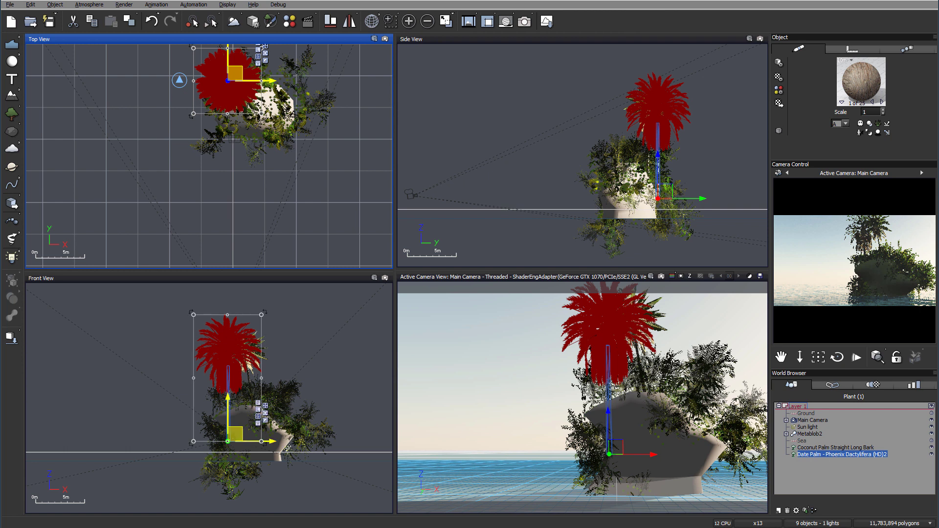
- Tilt the date palm in the front view, shrink it further and raise it onto the rock beside the coconut palm
drag(272, 443, 271, 442)
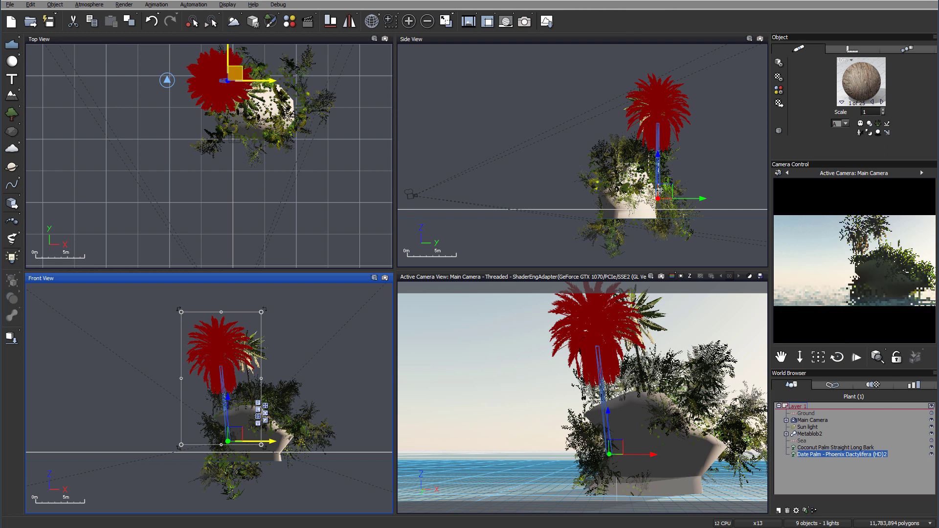
drag(658, 199, 636, 173)
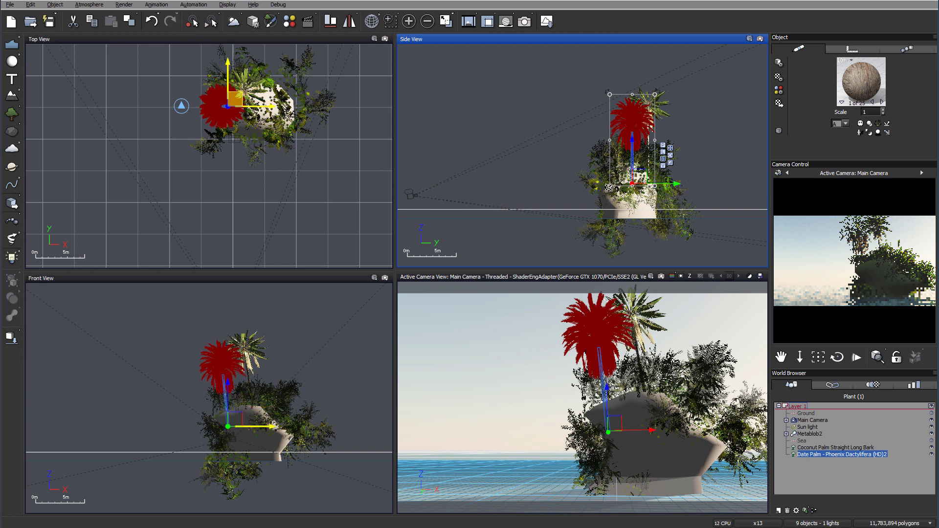
drag(608, 186, 617, 170)
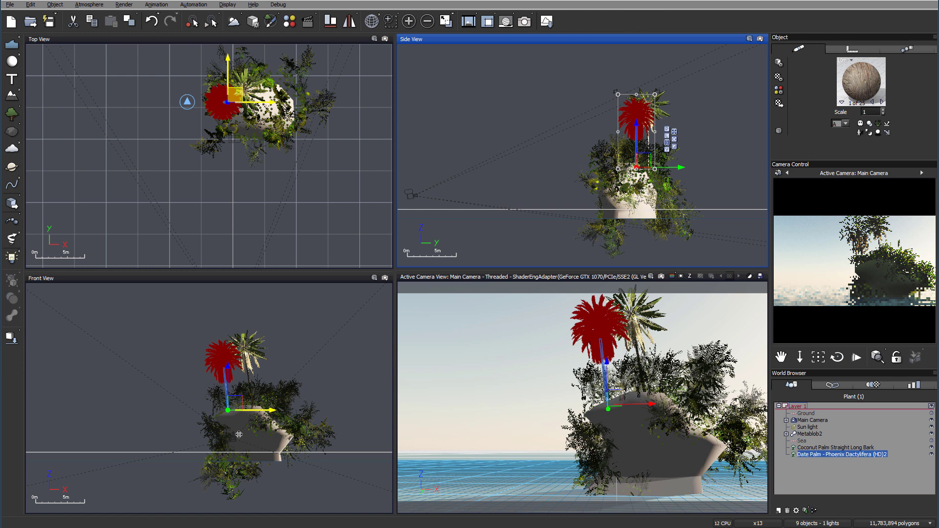
- Rotate the date palm in the front view so its trunk stands nearly upright with a slight lean to the right
mouse_move(246, 423)
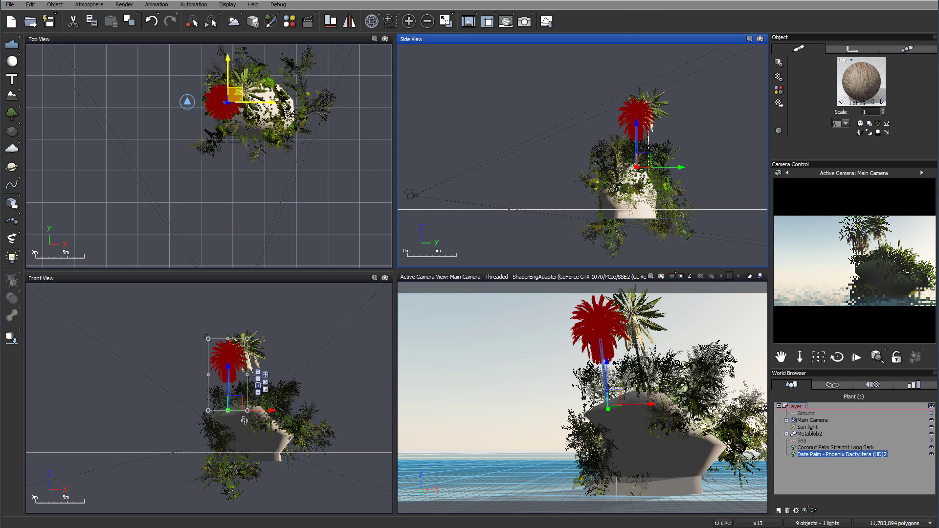
key(ctrl+z)
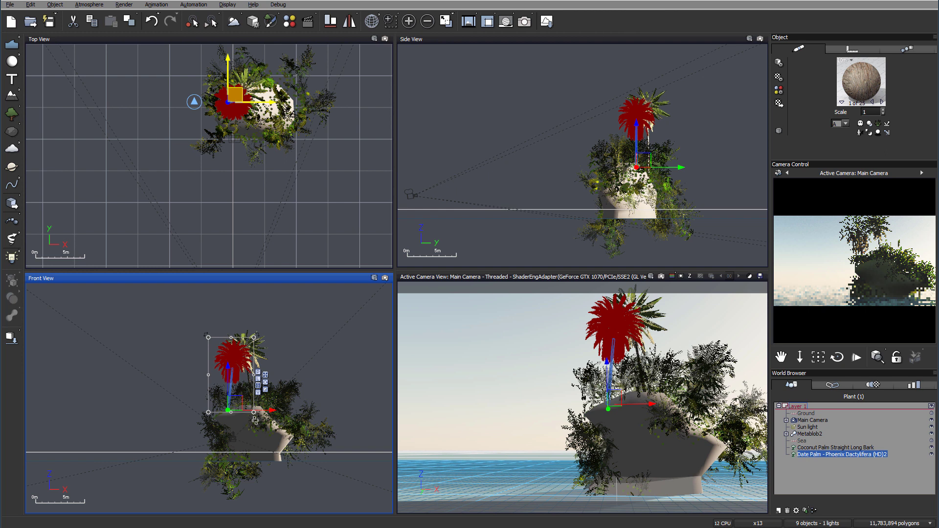
key(ctrl+z)
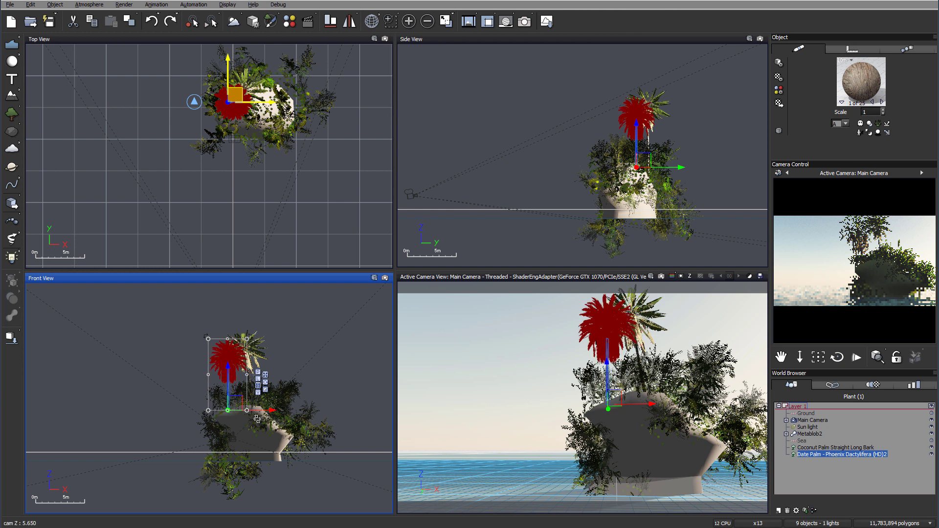
key(ctrl+y)
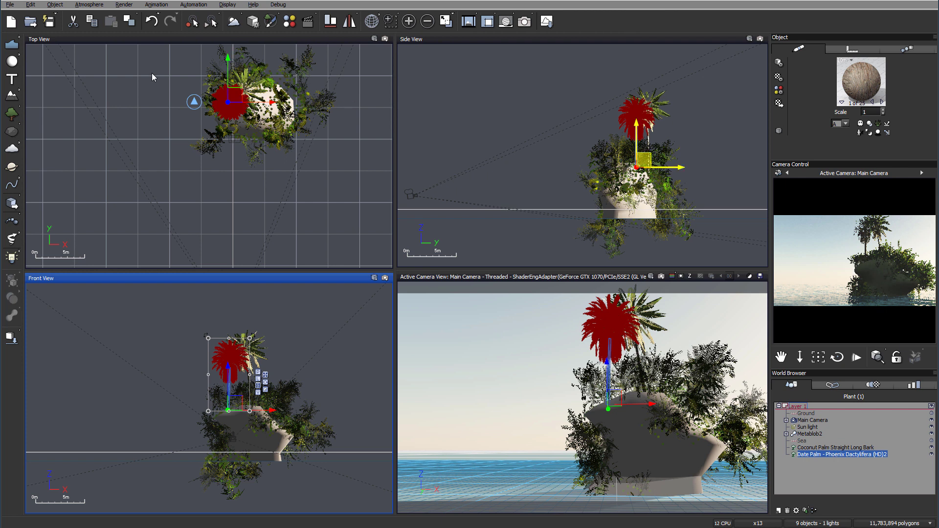
- Add an Alder - Autumn tree from the Trees collection to the scene
click(11, 114)
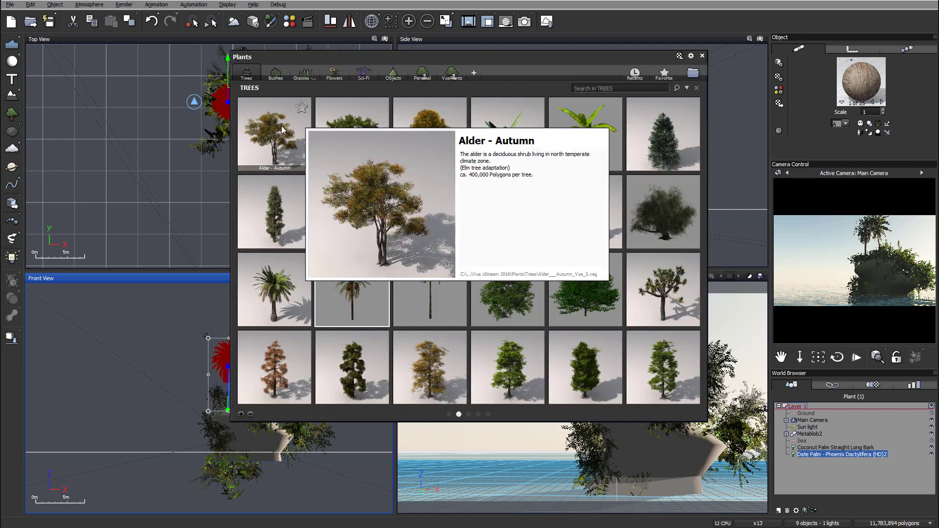
click(671, 164)
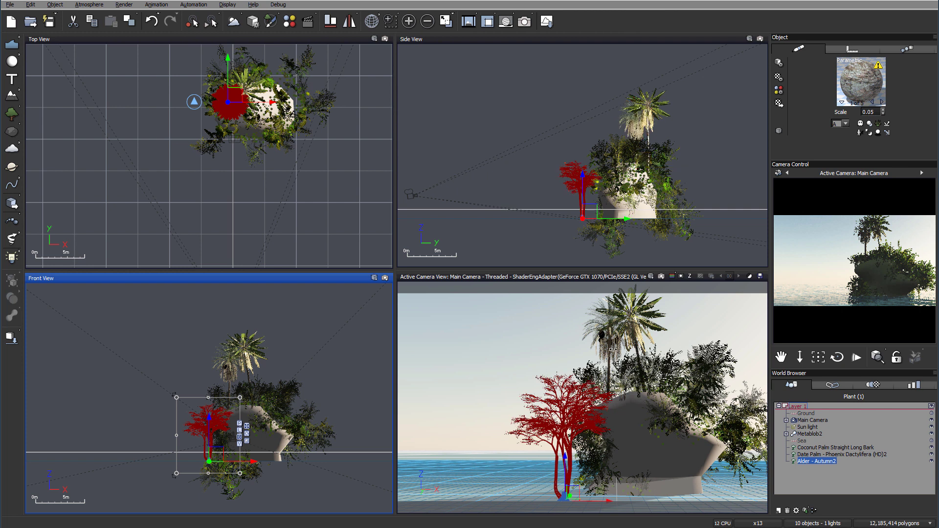
key(ctrl+z)
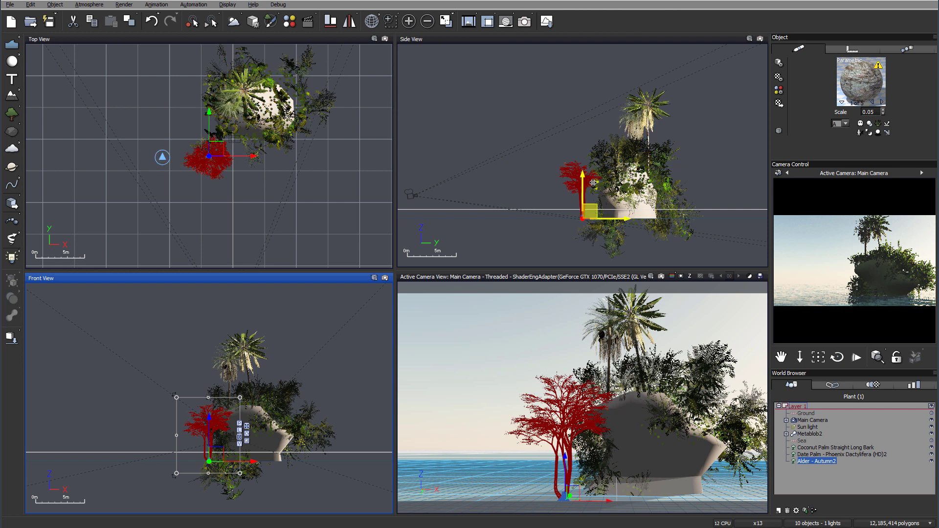
- Tip the alder horizontally with its crown toward the camera and move it into the rock's front face below the palms
drag(613, 197, 615, 133)
click(591, 176)
drag(591, 176, 638, 174)
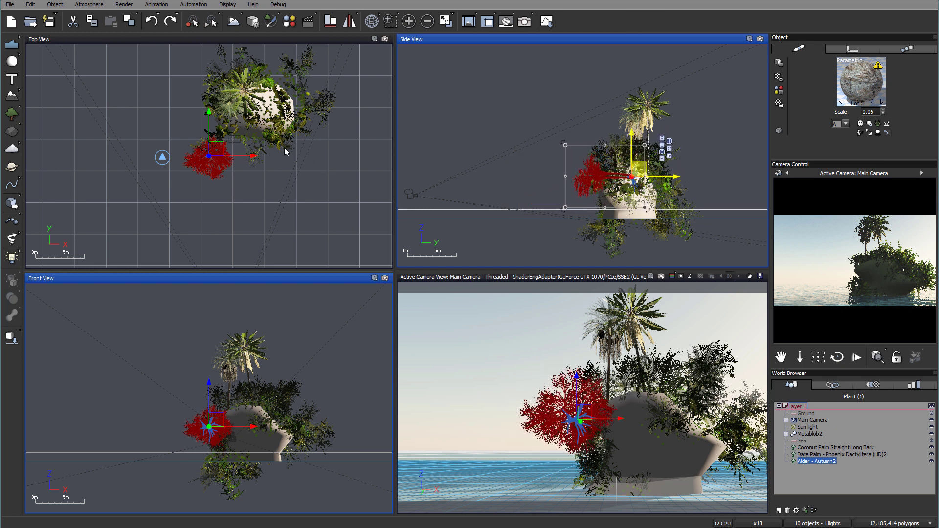
drag(207, 141, 247, 85)
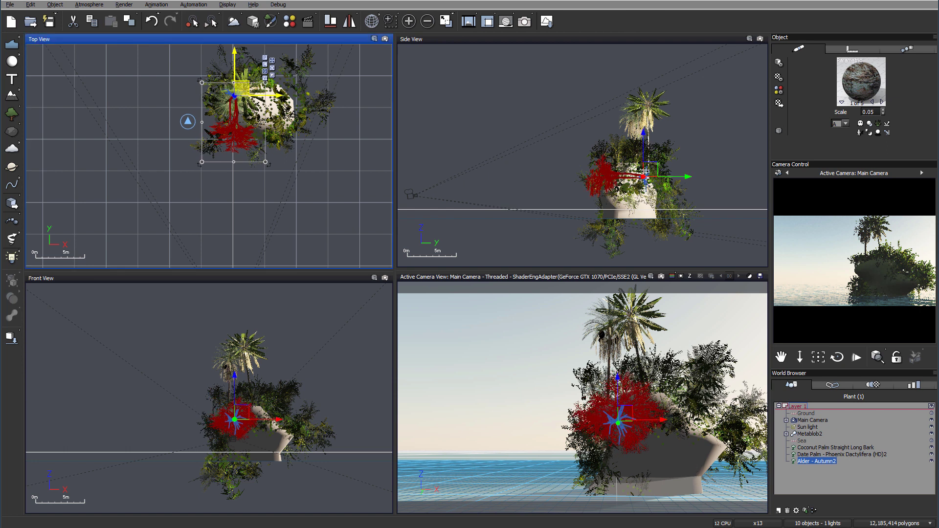
drag(650, 169, 650, 165)
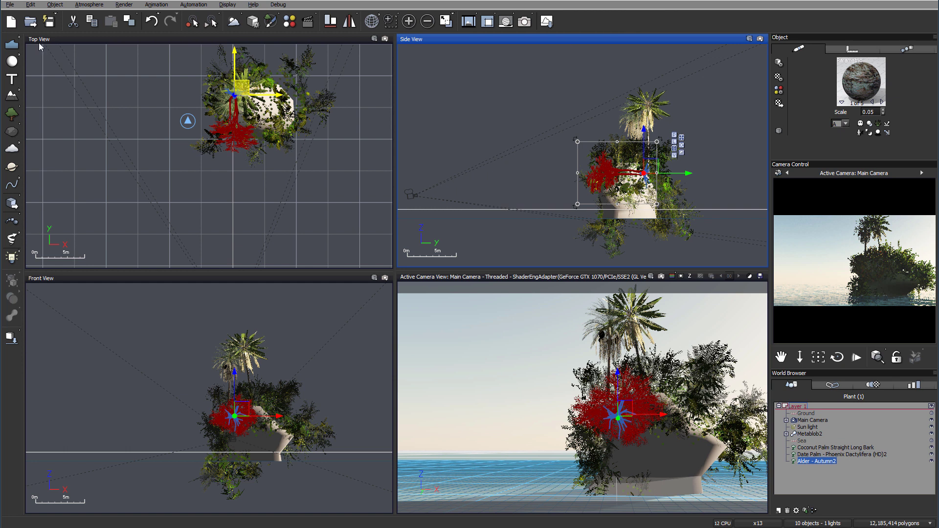
- Add a Big Cumulus cloud layer from the Spectral 2 clouds in the Atmosphere Editor
click(93, 4)
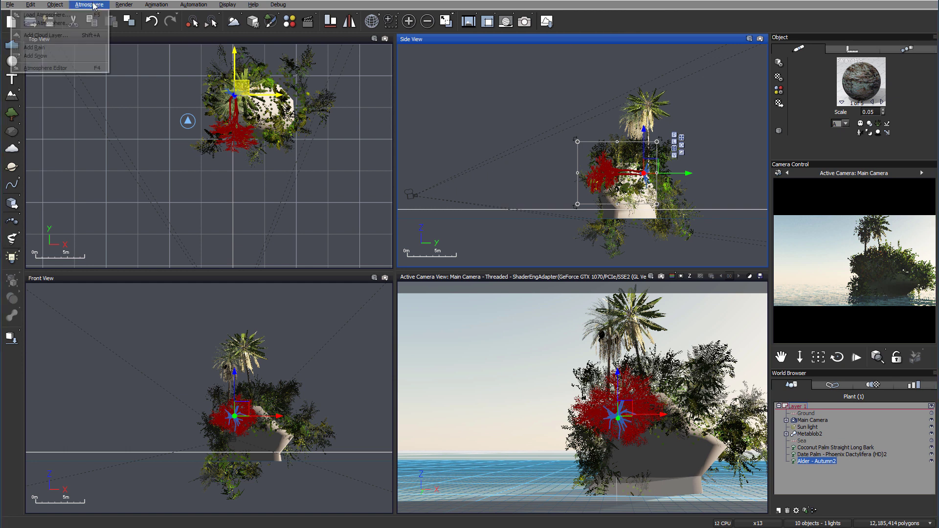
click(70, 68)
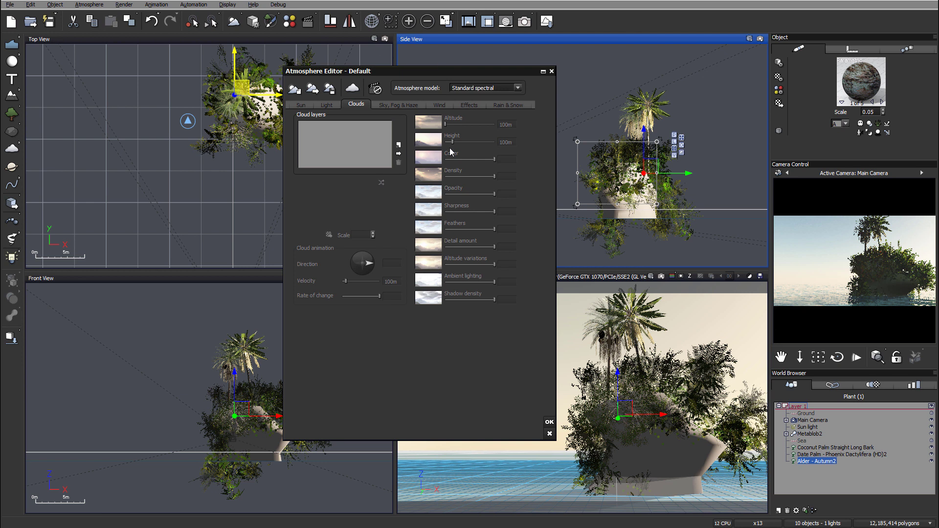
click(399, 146)
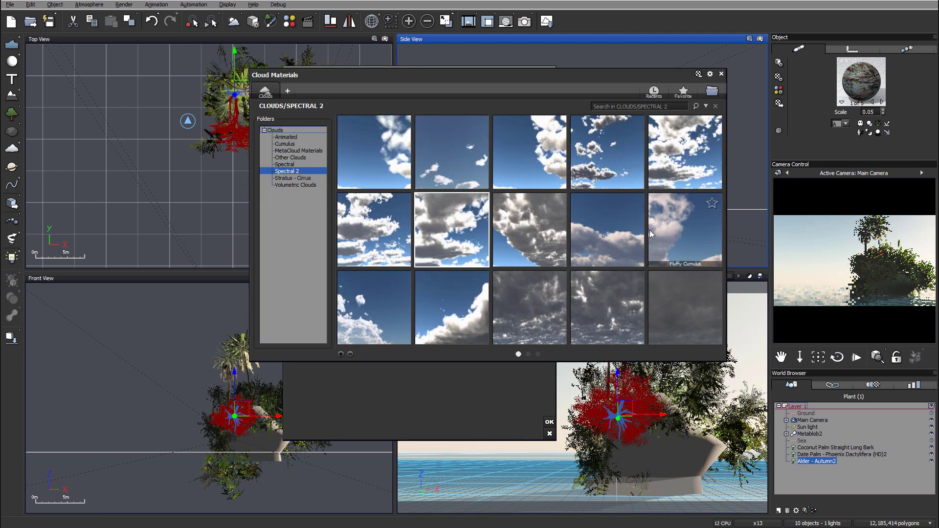
double_click(473, 234)
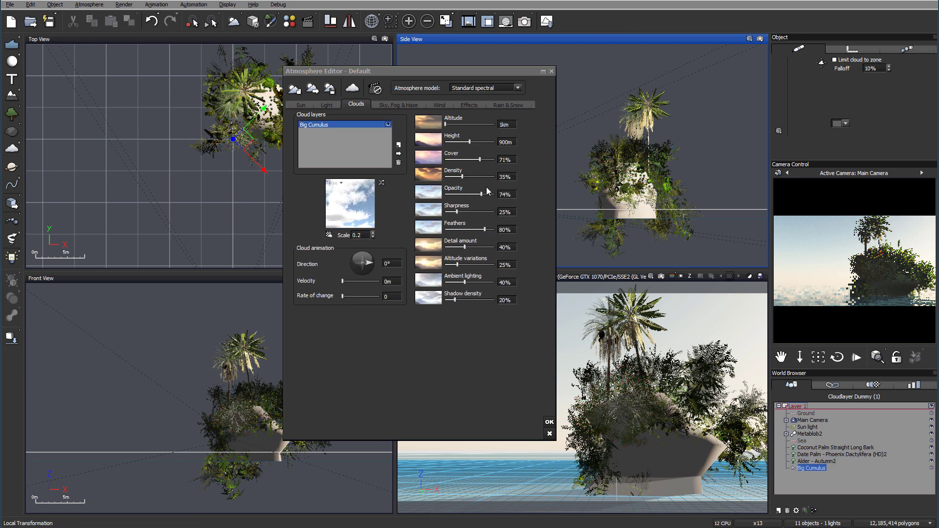
- Set the cloud layer's density to 2%, opacity 100%, feathers 67%, detail amount 53%, altitude variations 100% and ambient lighting 80%
drag(482, 193, 446, 176)
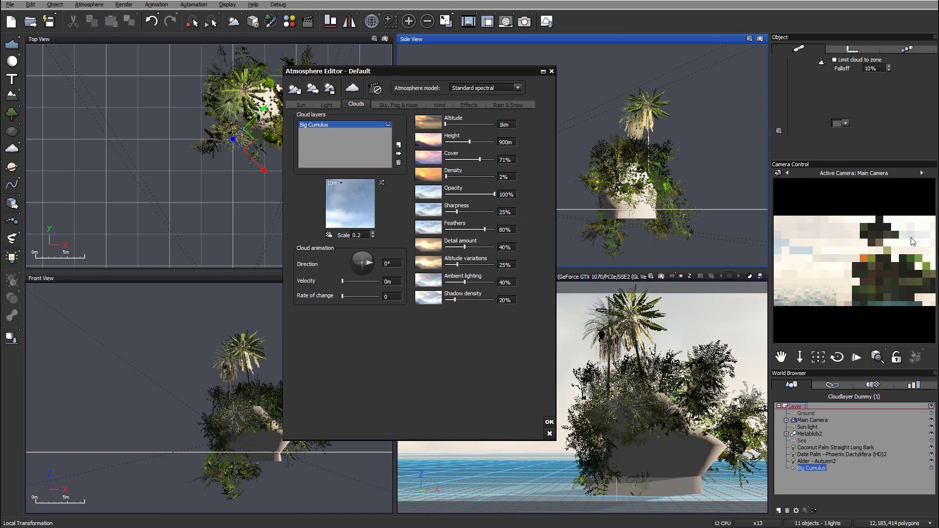
drag(468, 281, 558, 259)
drag(463, 247, 477, 229)
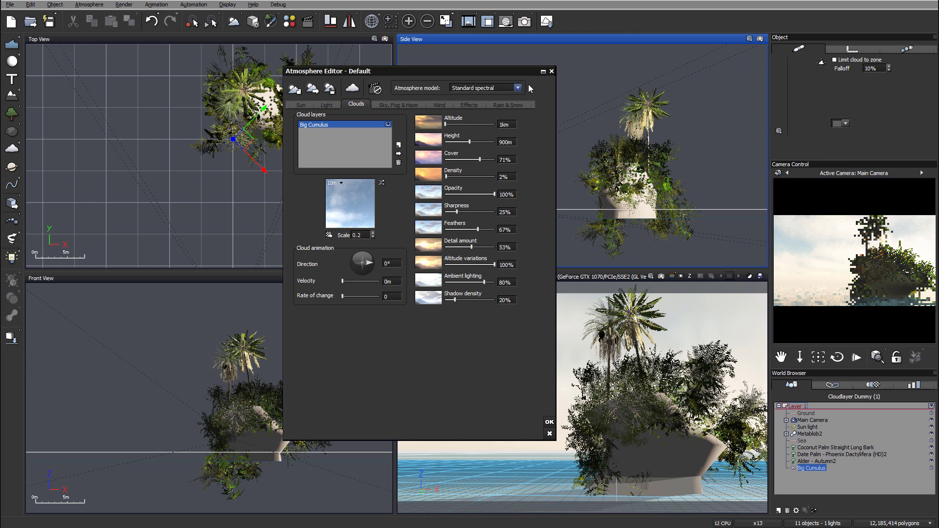
- Switch the atmosphere model to Photometric spectral with automatic atmosphere and camera exposure adjustment, and refresh the camera preview
click(501, 87)
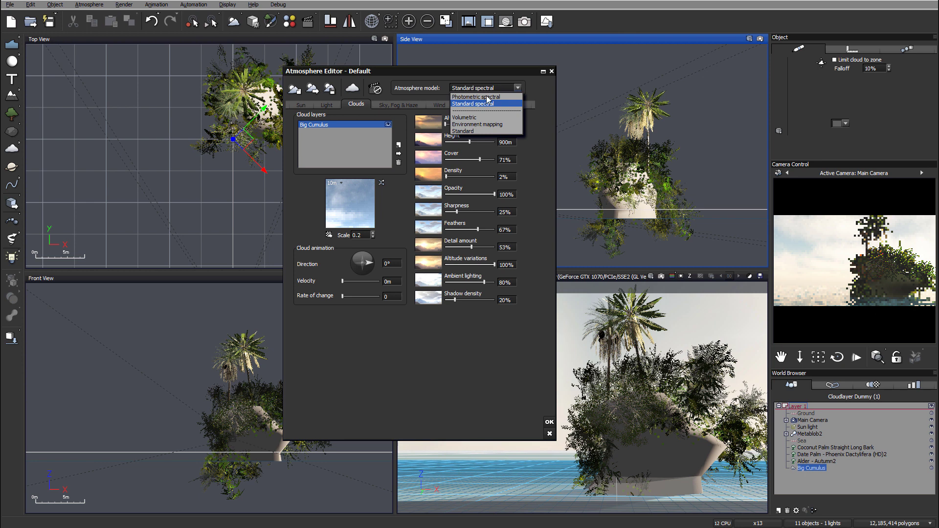
click(486, 97)
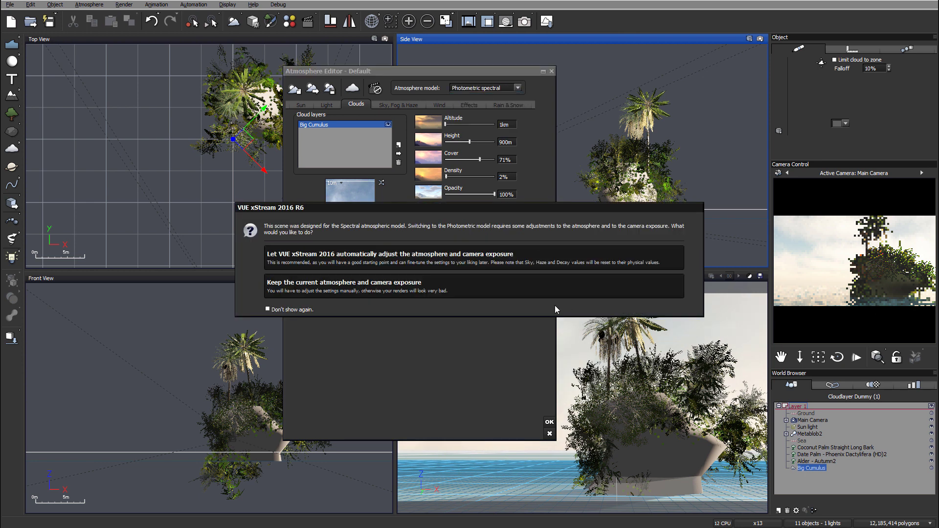
click(531, 257)
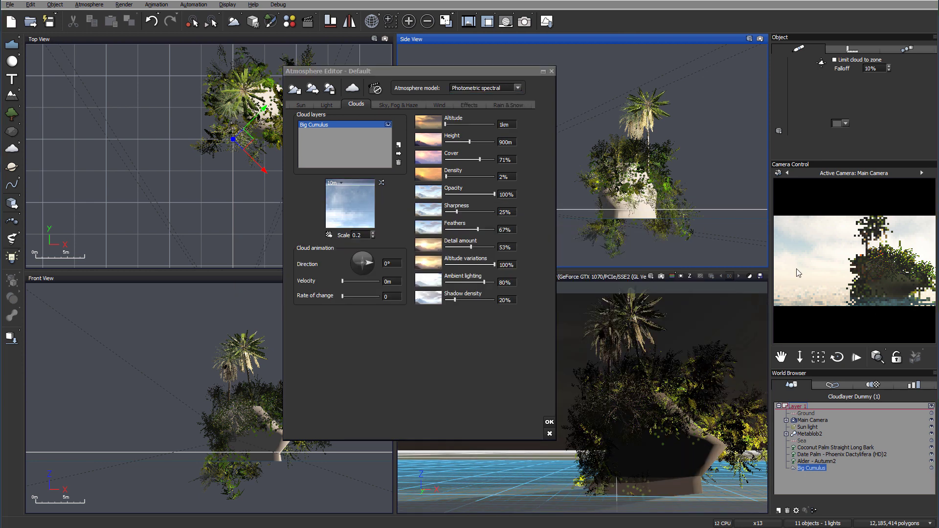
right_click(865, 266)
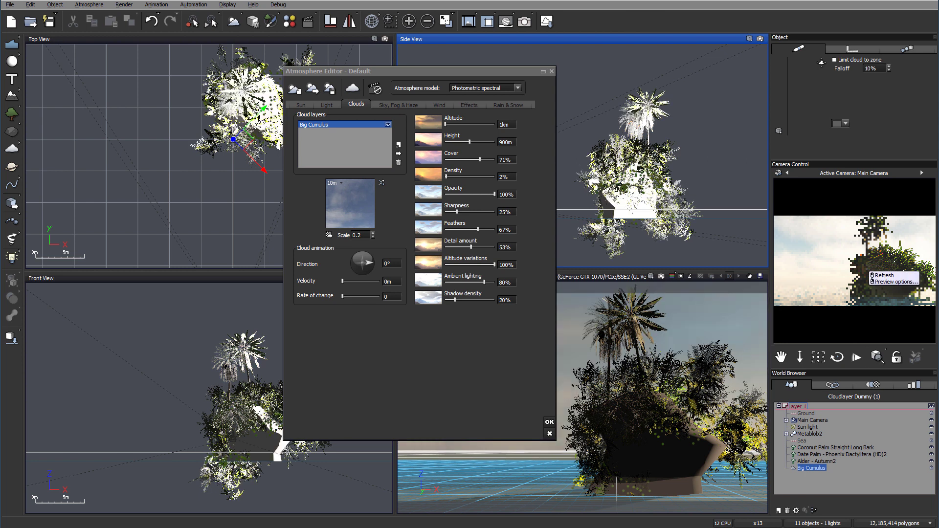
click(883, 275)
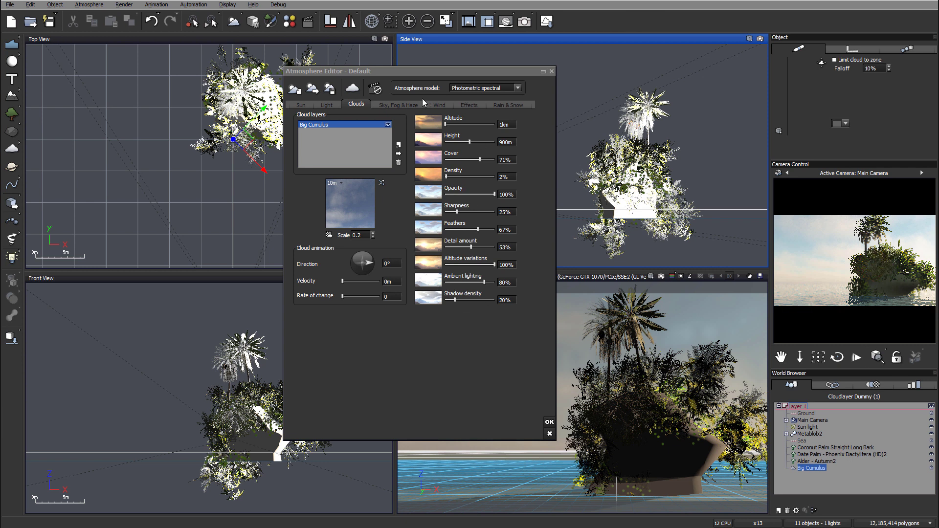
- Set the atmosphere's fog ground density to 21%
click(404, 106)
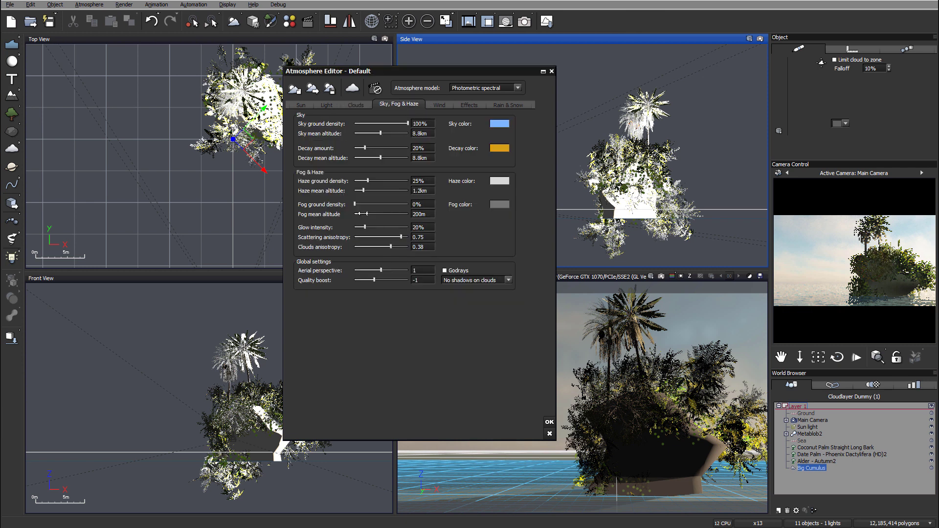
drag(361, 204, 370, 205)
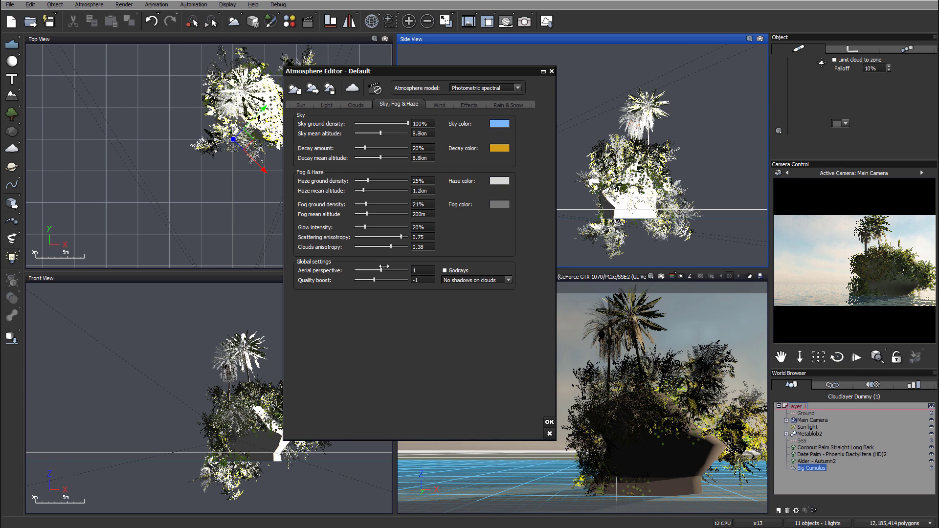
- Set the haze ground density to 21% and the aerial perspective to 5.2, and accept the atmosphere settings
drag(405, 267, 399, 270)
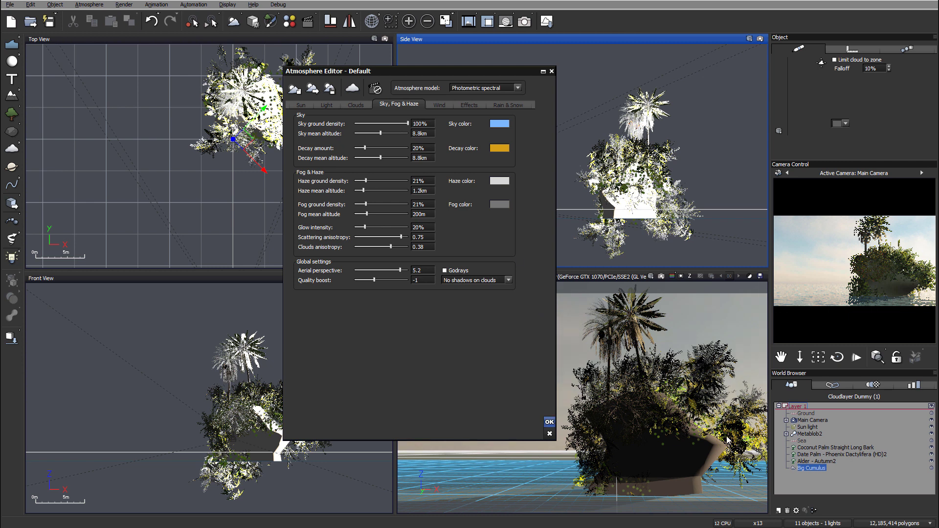
click(549, 422)
- Move the sun light straight down in the side view, render the main camera view, and dismiss the finished render
click(807, 427)
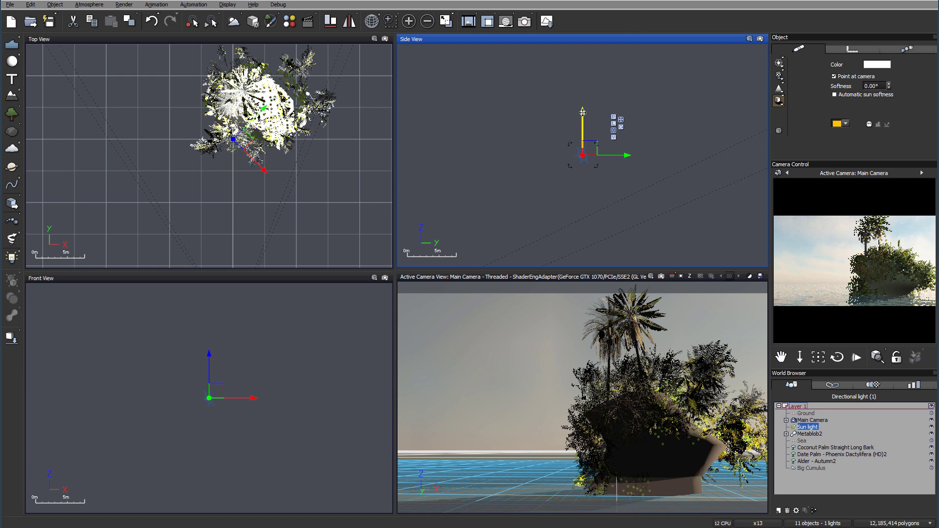
drag(586, 133, 588, 171)
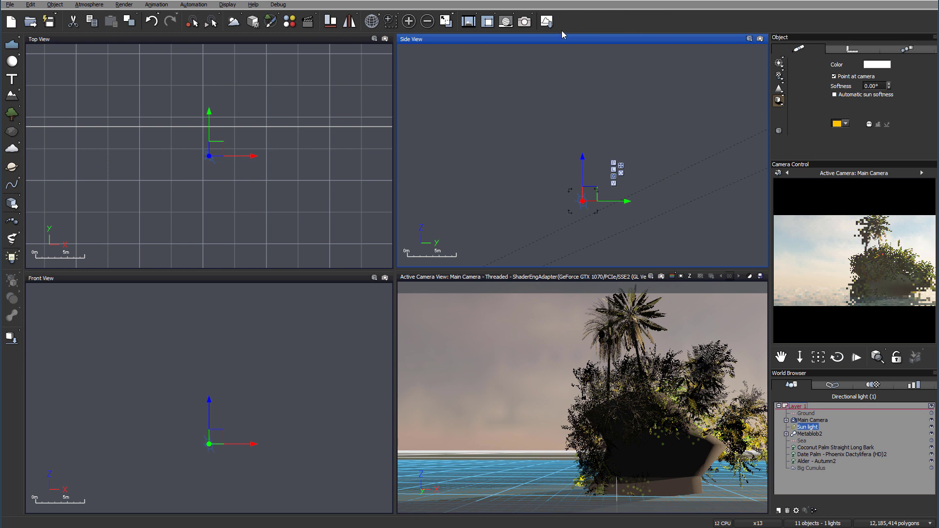
click(524, 22)
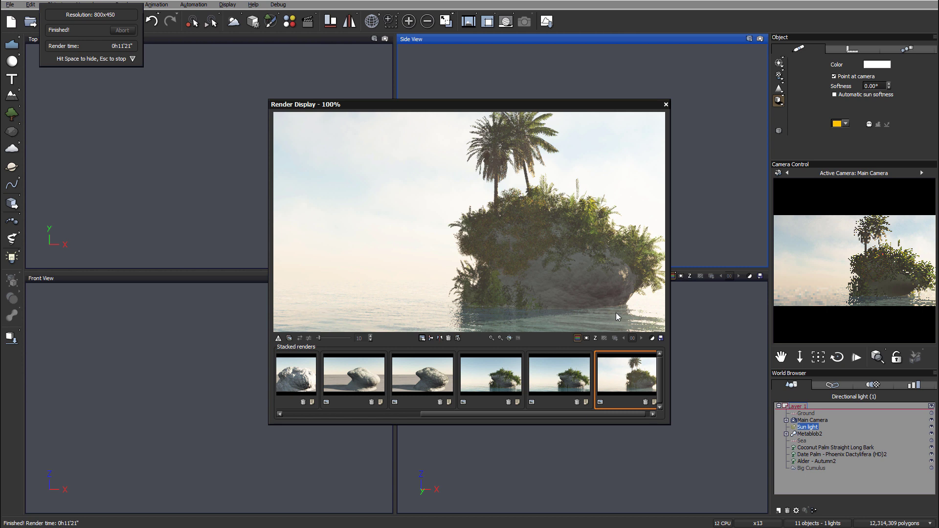
click(666, 105)
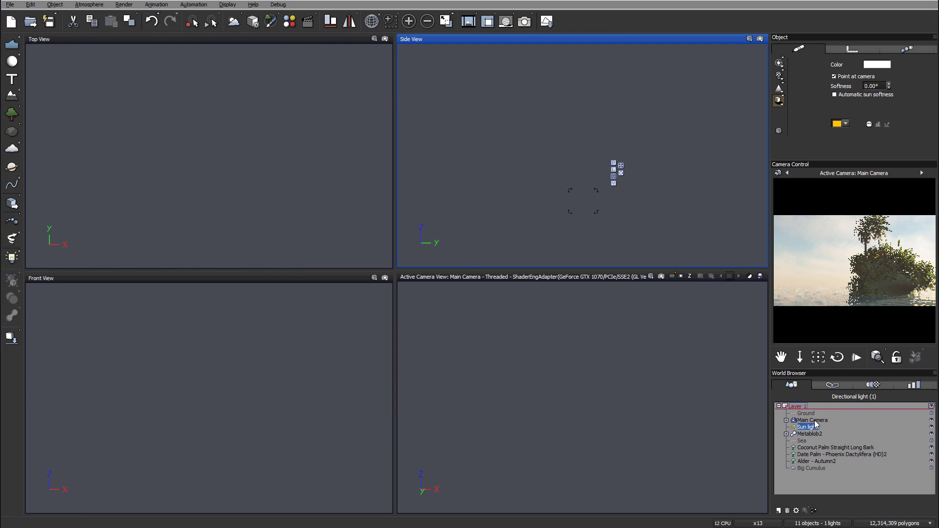
- Set the bump depth of the Default water layer in the Sea plane's material to 0.6
click(802, 440)
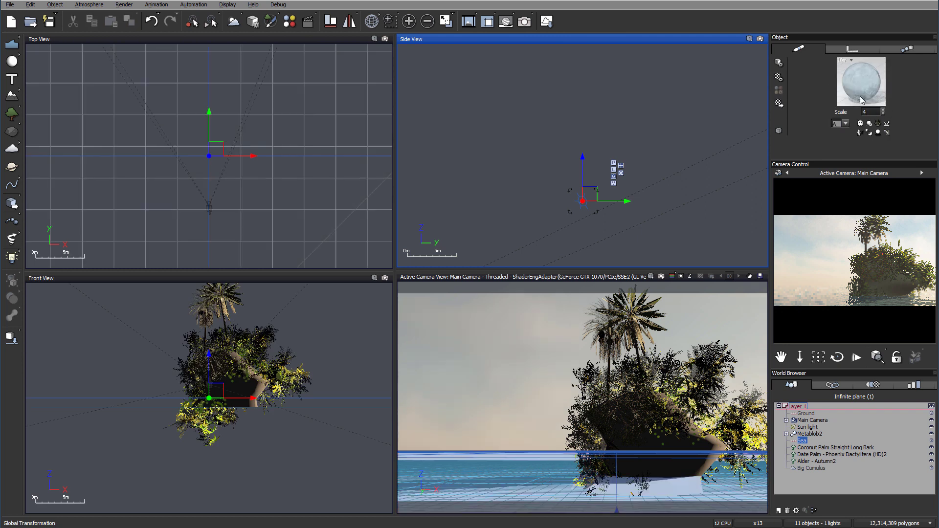
double_click(860, 88)
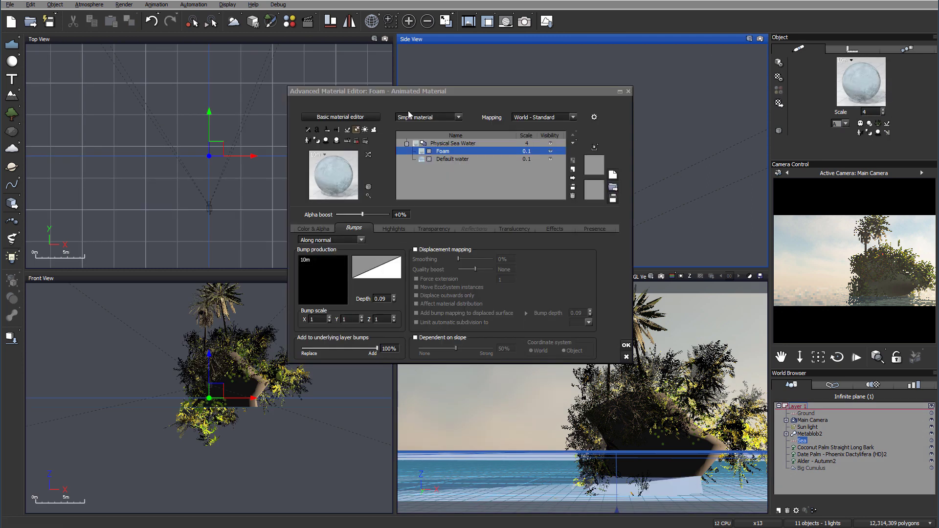
click(472, 159)
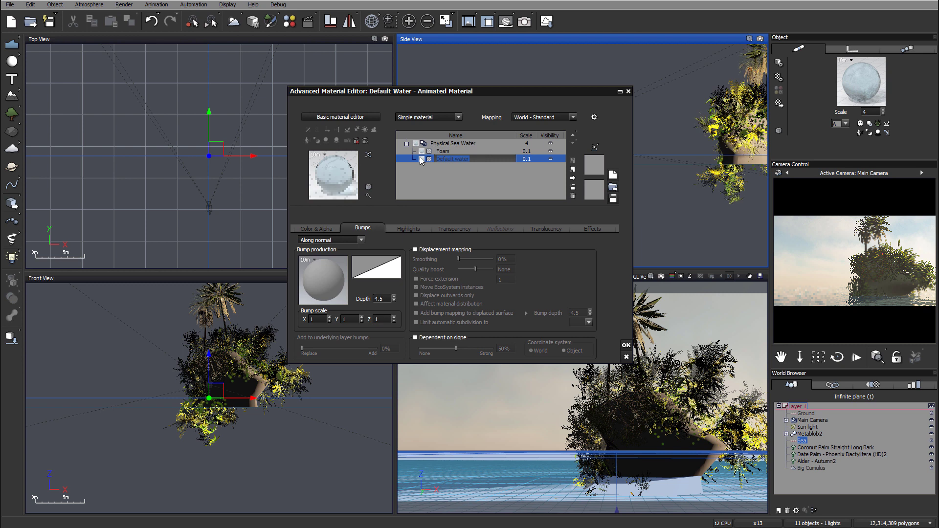
double_click(387, 298)
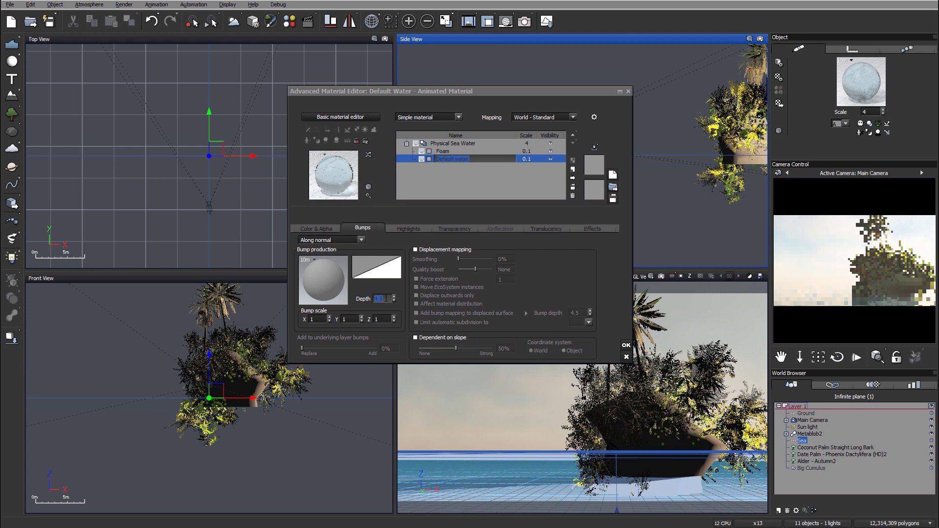
text(0.6)
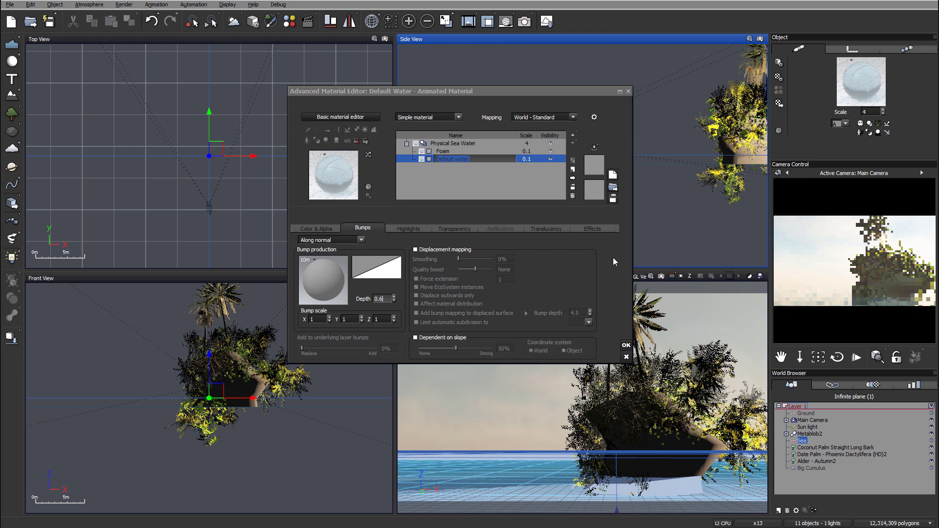
- Reduce the Default water layer's absorption and scattering depth to 3.81 m and accept the sea material
click(455, 229)
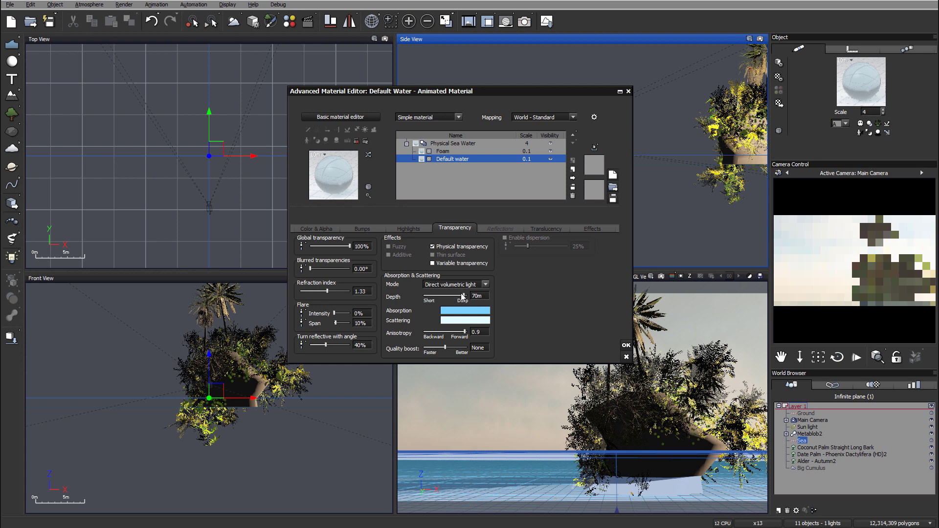
drag(462, 296, 439, 296)
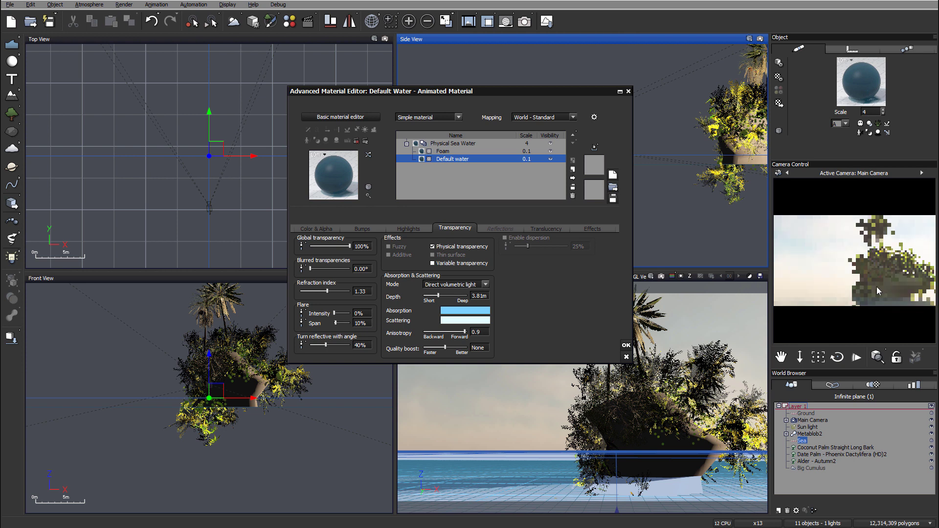
click(626, 345)
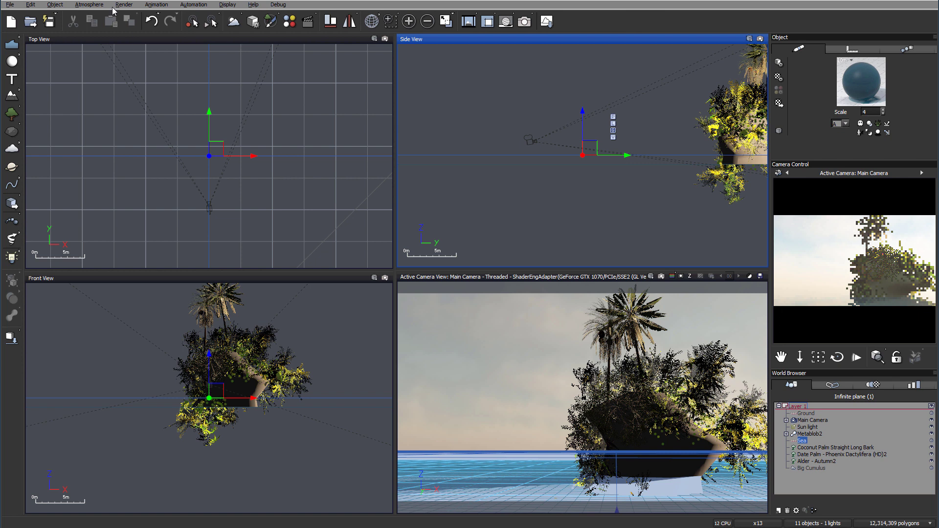
- Lower the atmosphere's fog ground density to 14%, haze ground density to 12% and aerial perspective to 1.73
click(91, 5)
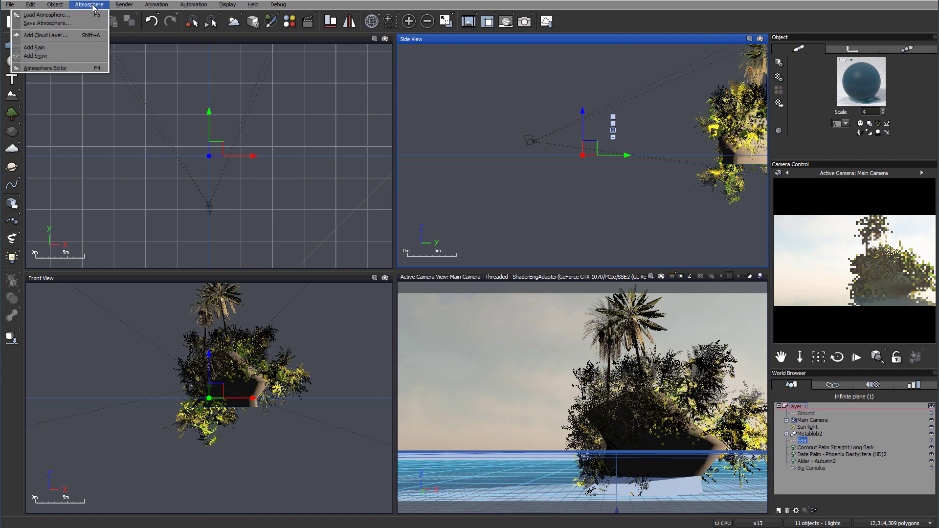
click(73, 68)
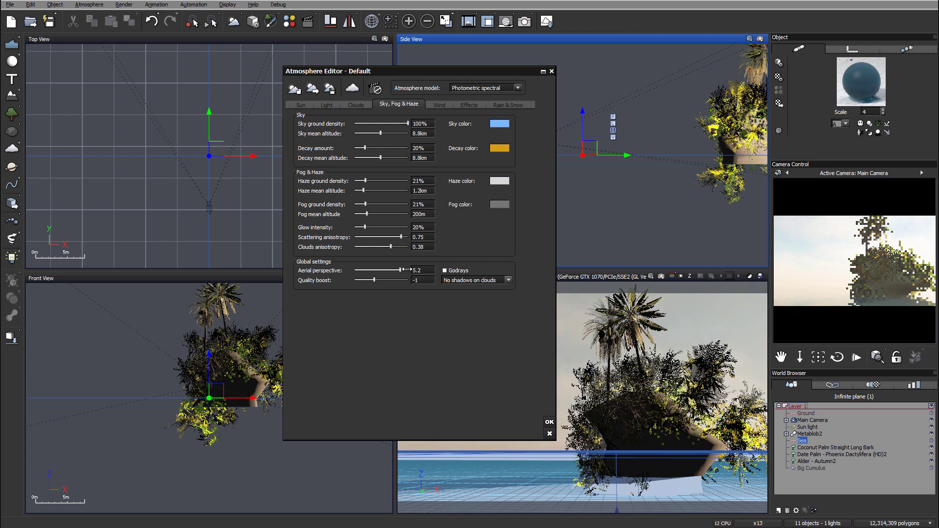
drag(370, 201, 367, 202)
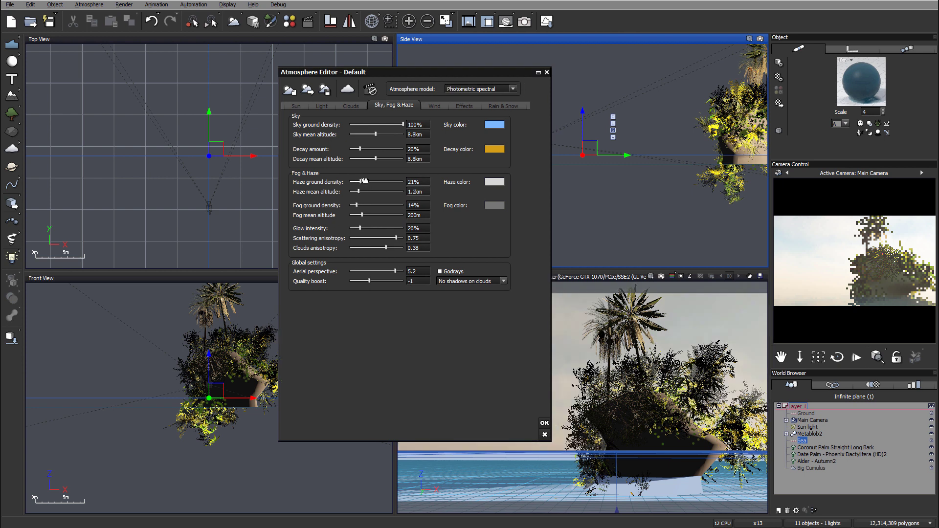
drag(365, 183, 362, 183)
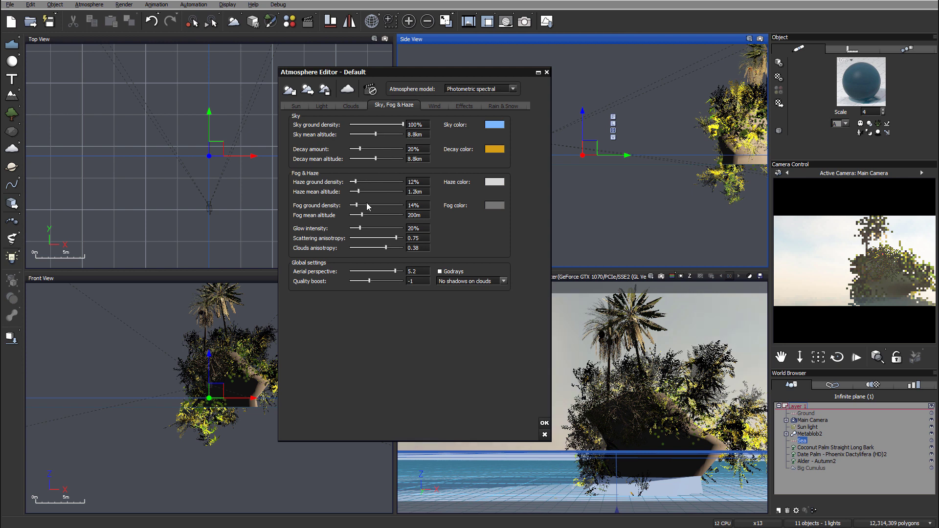
drag(396, 270, 389, 271)
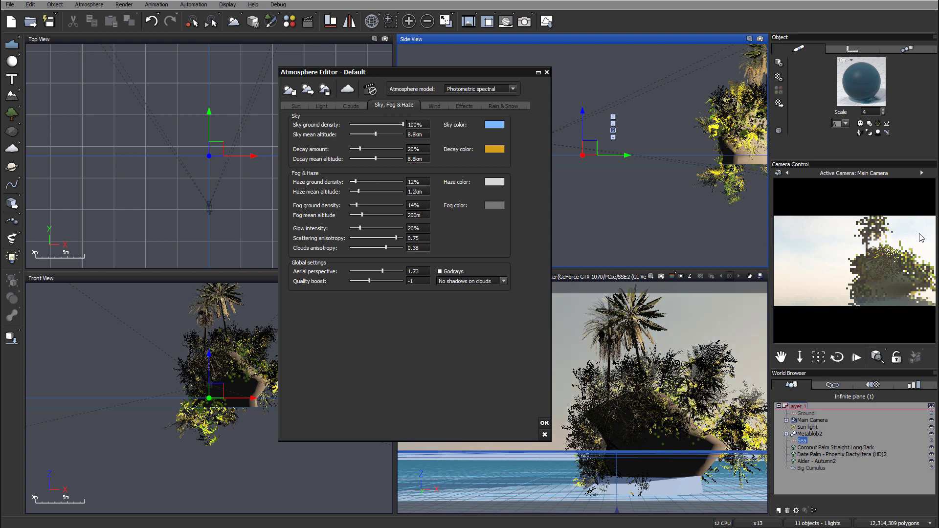
- Switch the atmosphere model to Standard spectral with automatic atmosphere and camera exposure adjustment
click(322, 105)
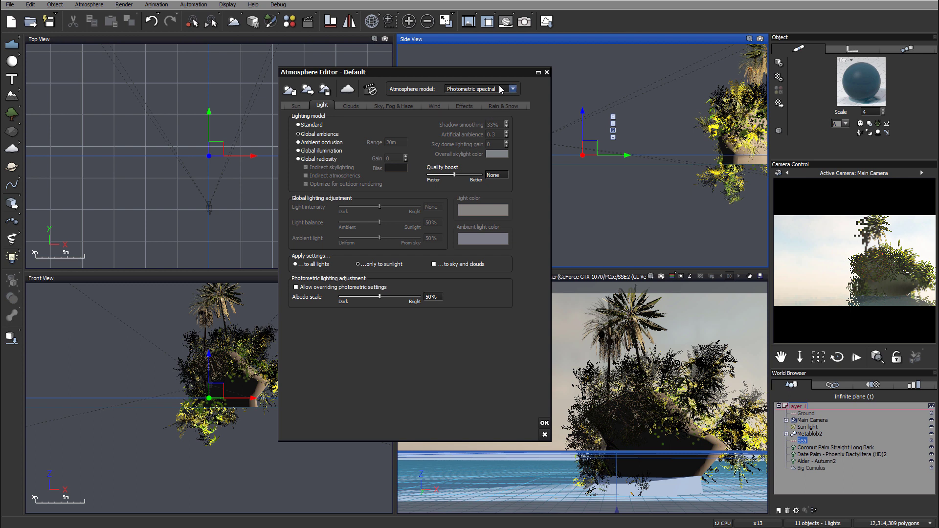
click(501, 90)
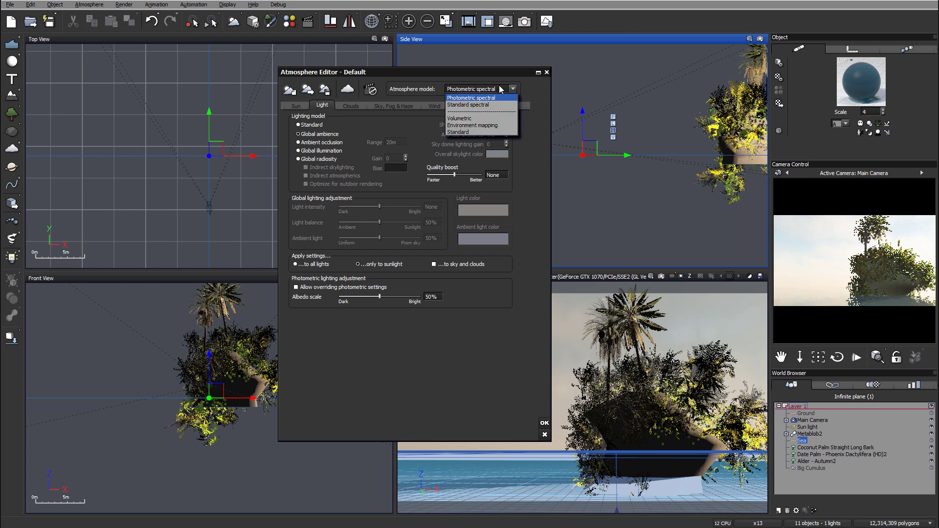
click(462, 105)
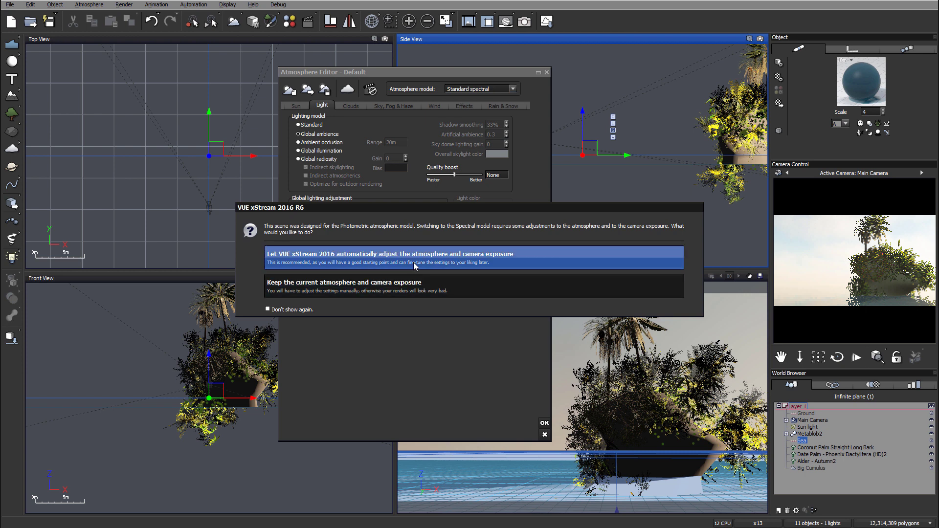
click(496, 257)
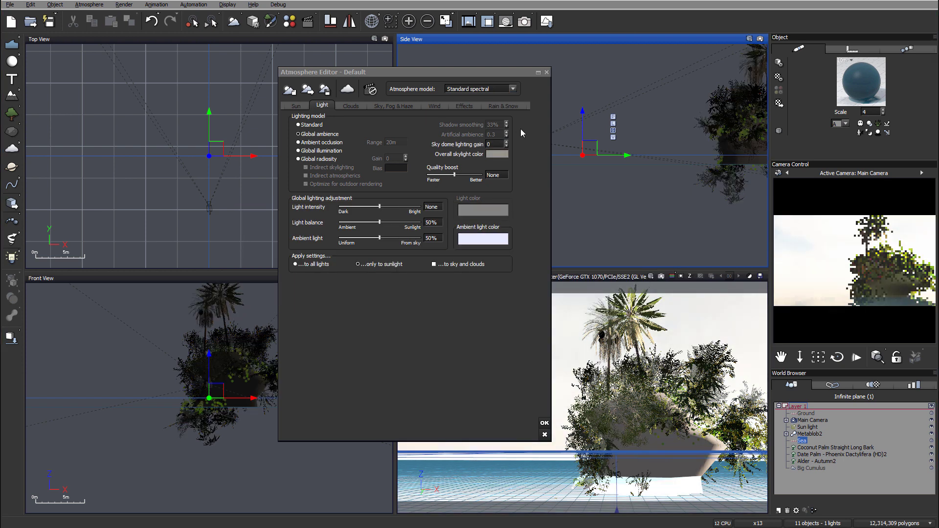
- Change the atmosphere's ambient light color to a light grayish blue
right_click(494, 236)
click(527, 245)
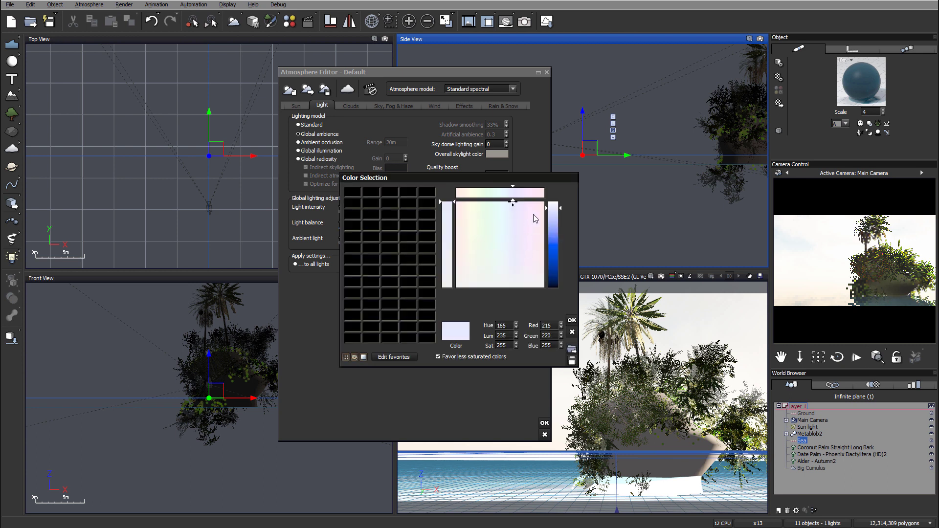
click(504, 276)
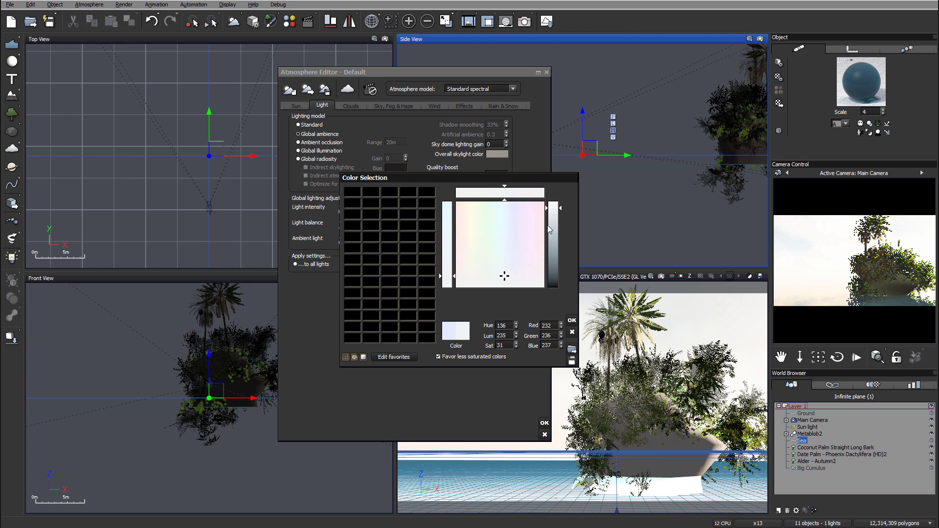
drag(550, 236, 550, 234)
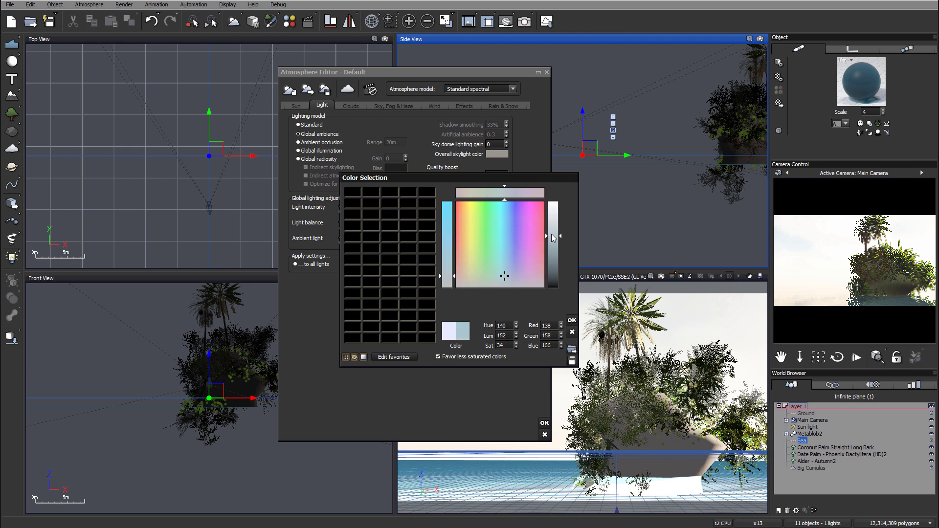
click(571, 321)
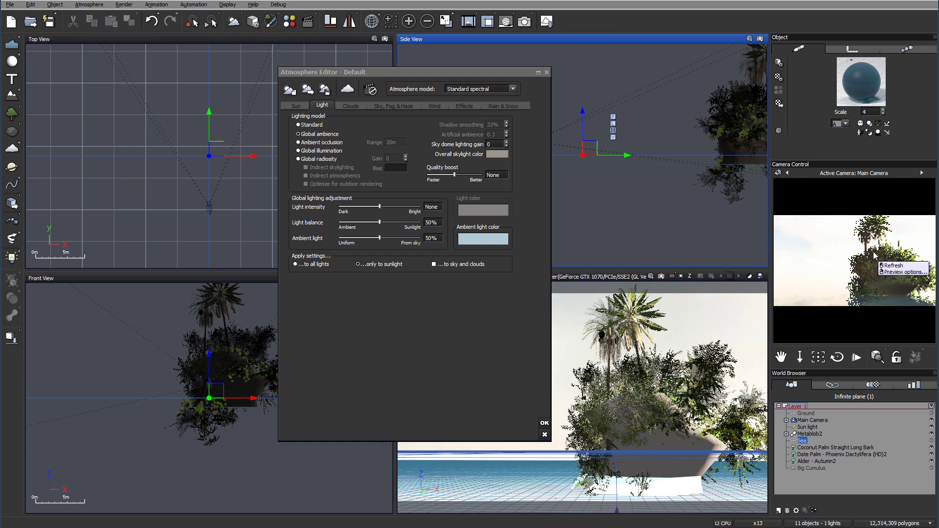
- Set the light balance to 58% and the Big Cumulus layer's cover to 65%
drag(379, 222, 386, 222)
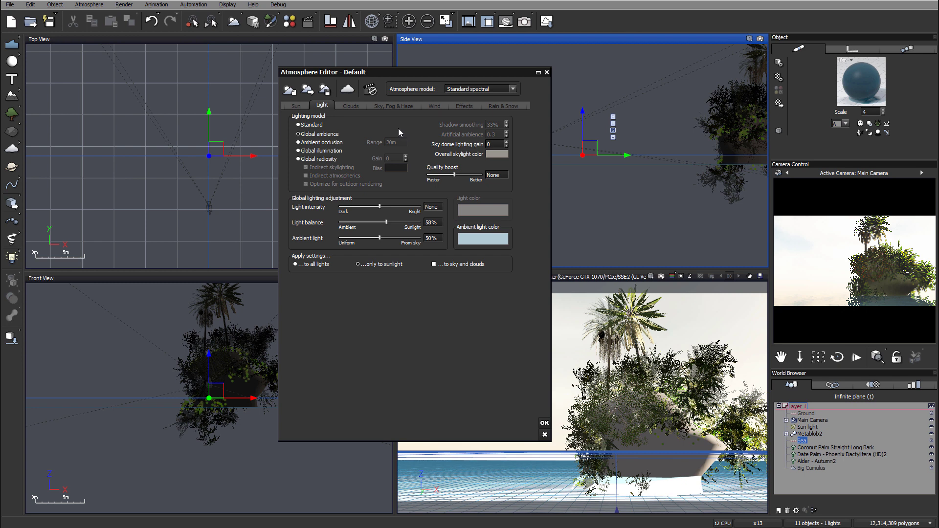
click(352, 105)
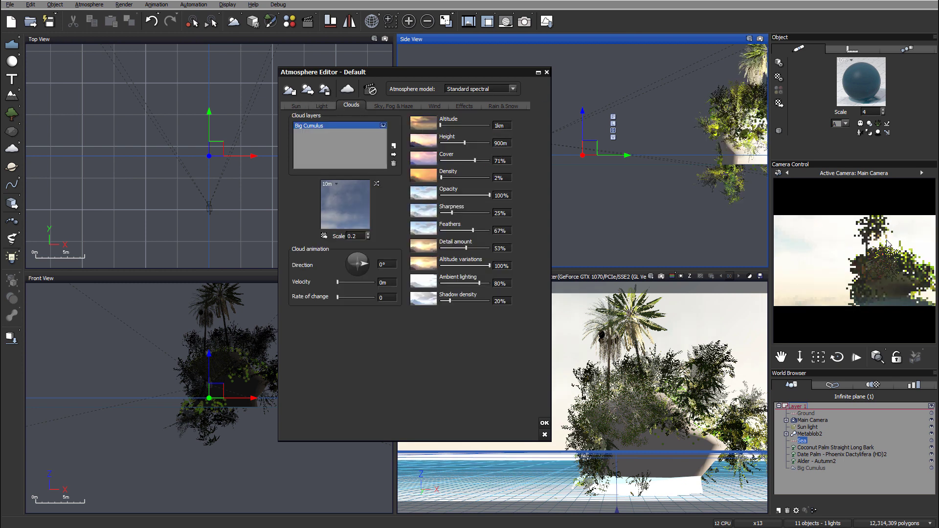
drag(474, 160, 472, 161)
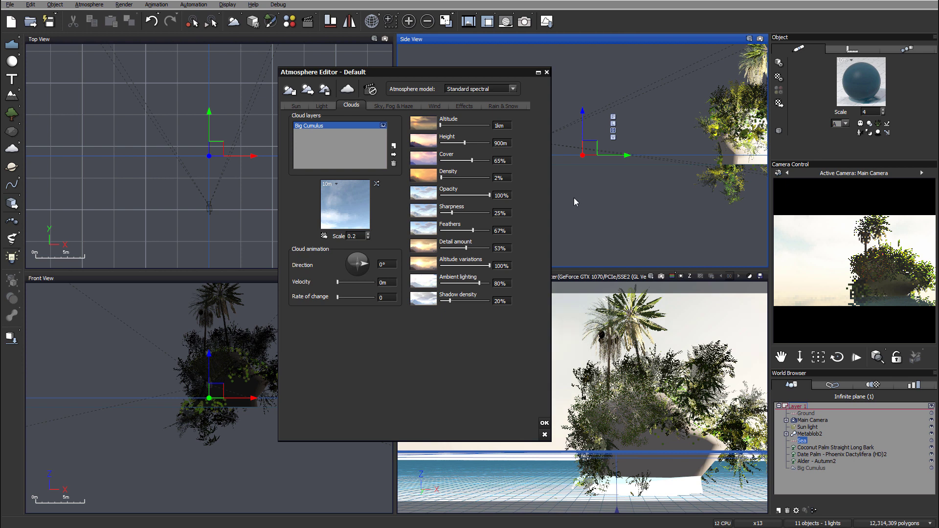
- Set the haze ground density to 3%, accept the atmosphere, render the main camera view and dismiss the finished render
click(384, 106)
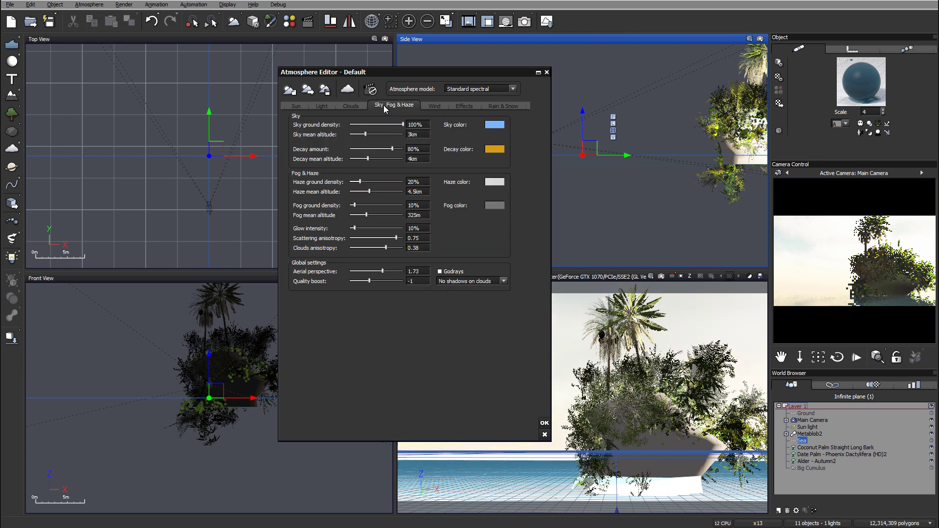
drag(399, 181, 357, 187)
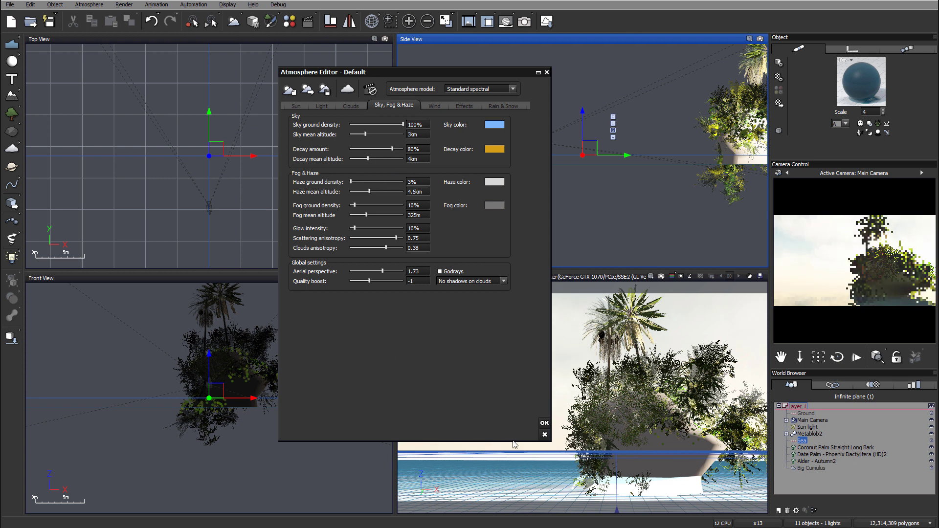
click(544, 423)
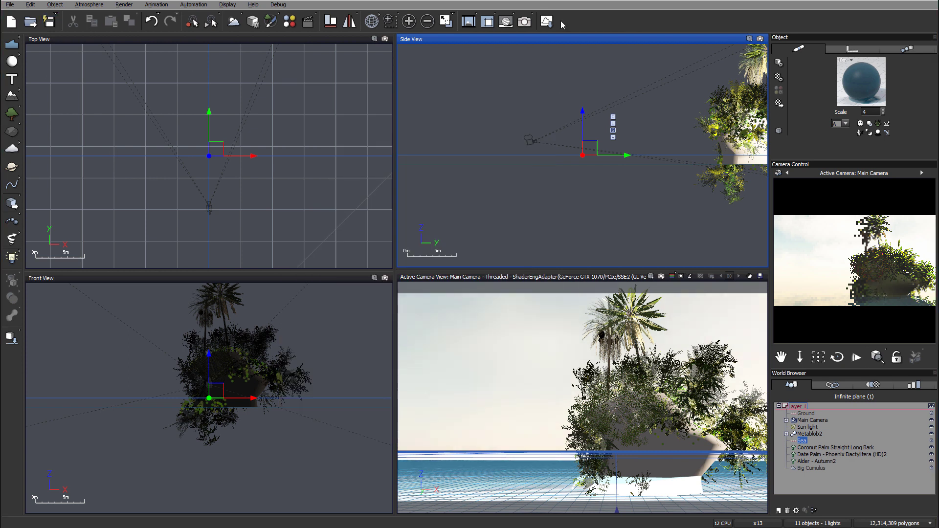
click(520, 23)
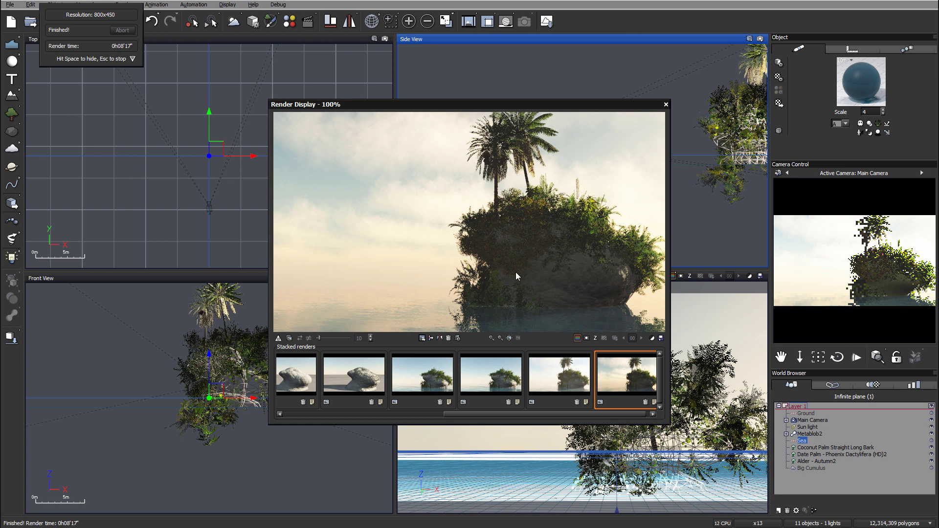
click(666, 105)
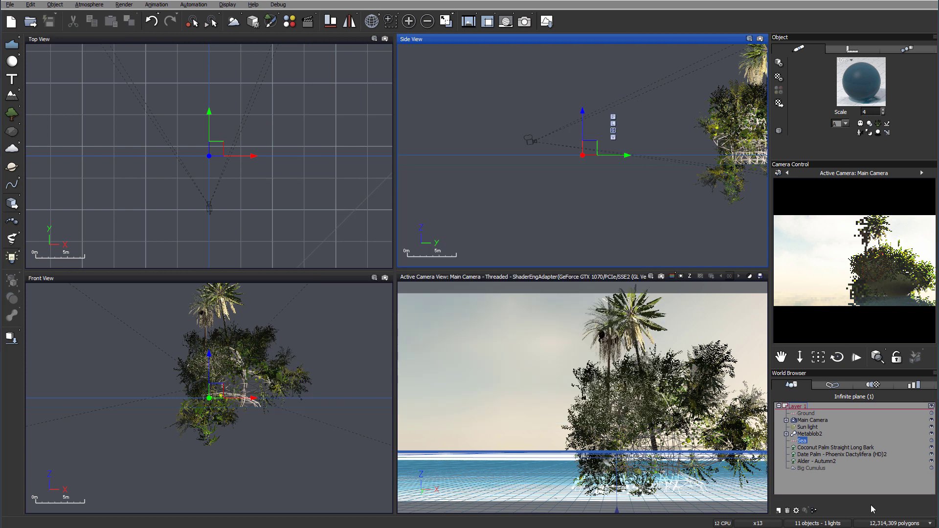
- Turn off auto-exposure for the Main Camera, accept the camera options and save the scene
double_click(813, 420)
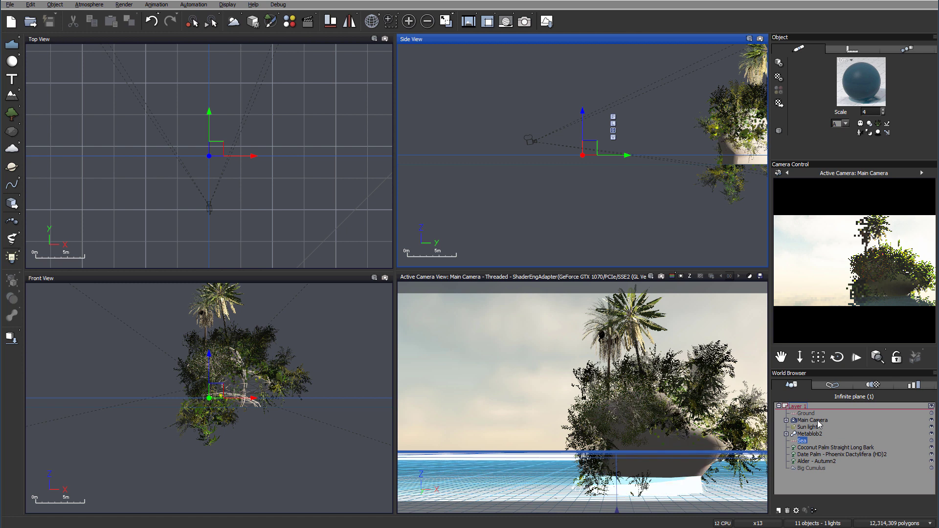
click(478, 83)
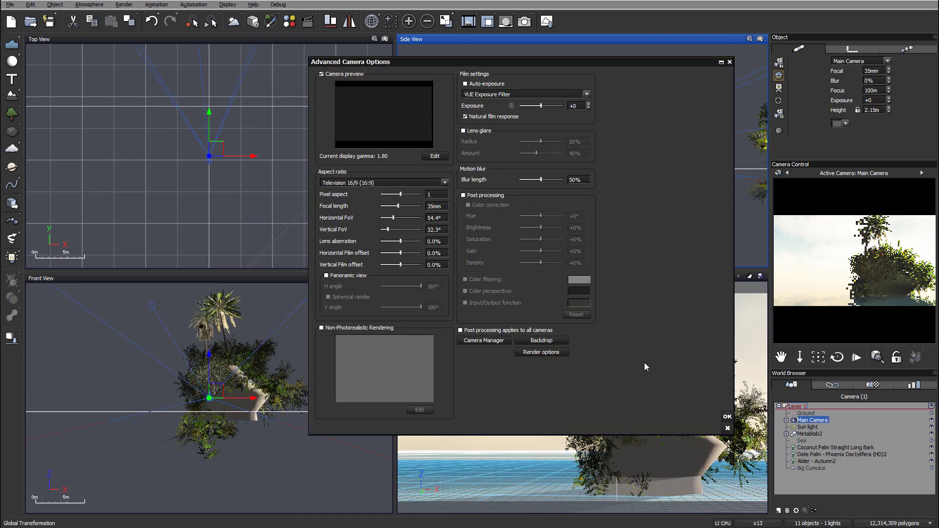
click(870, 289)
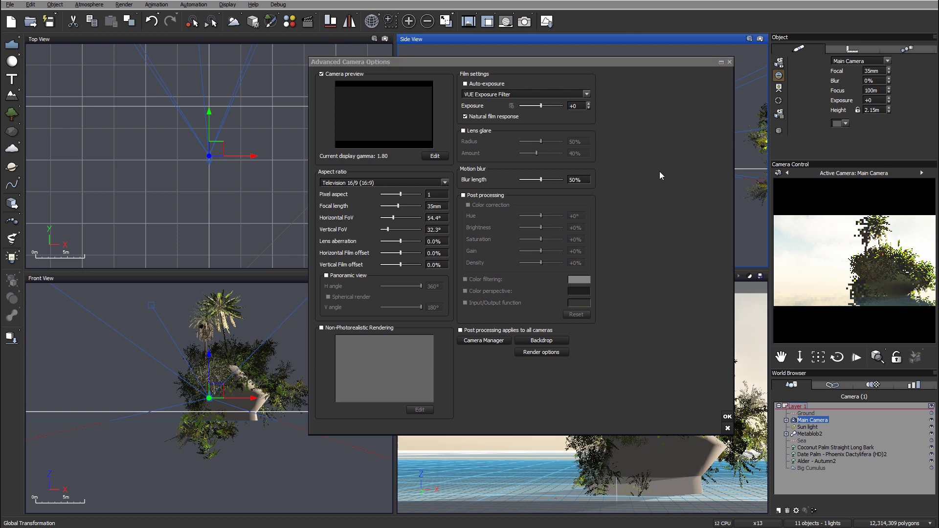
click(372, 131)
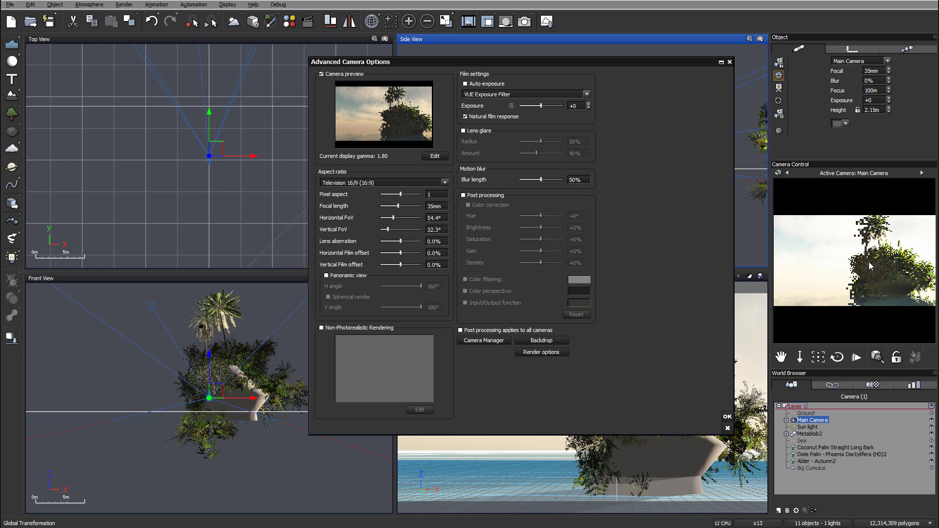
click(362, 121)
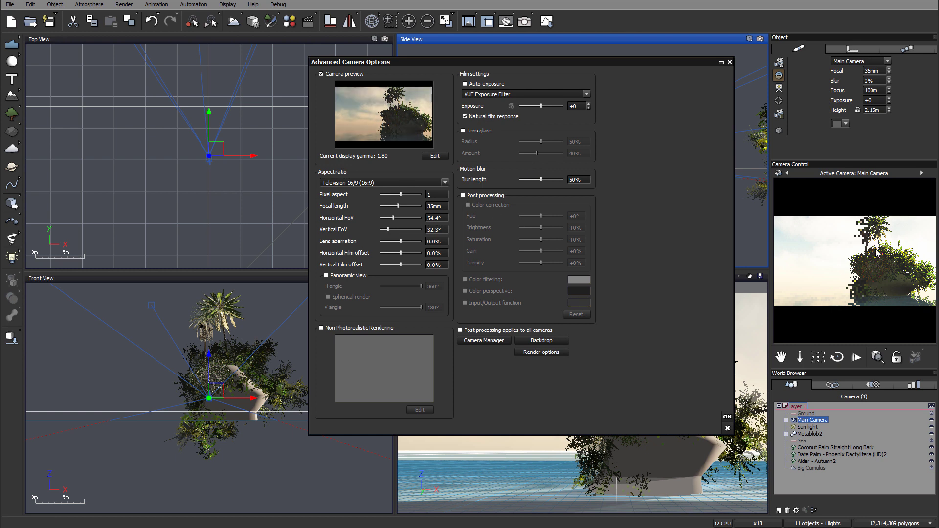
click(336, 83)
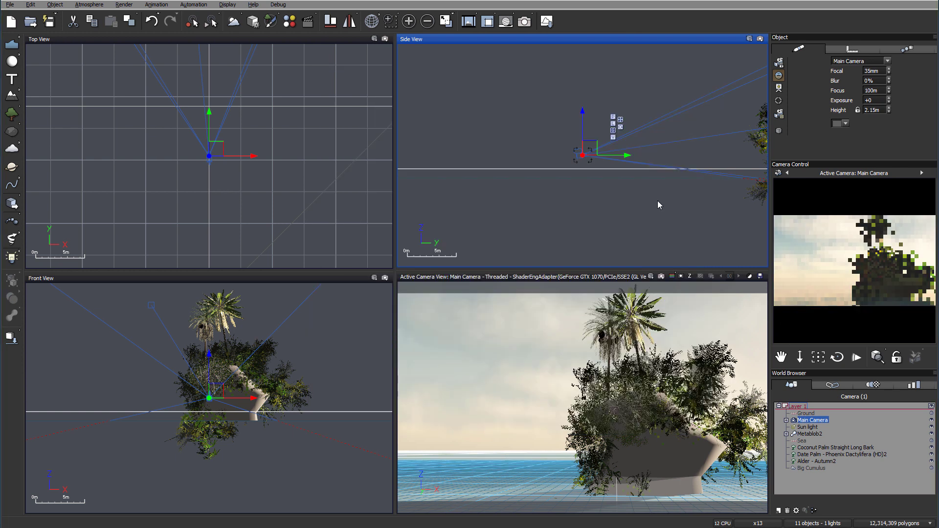
click(812, 428)
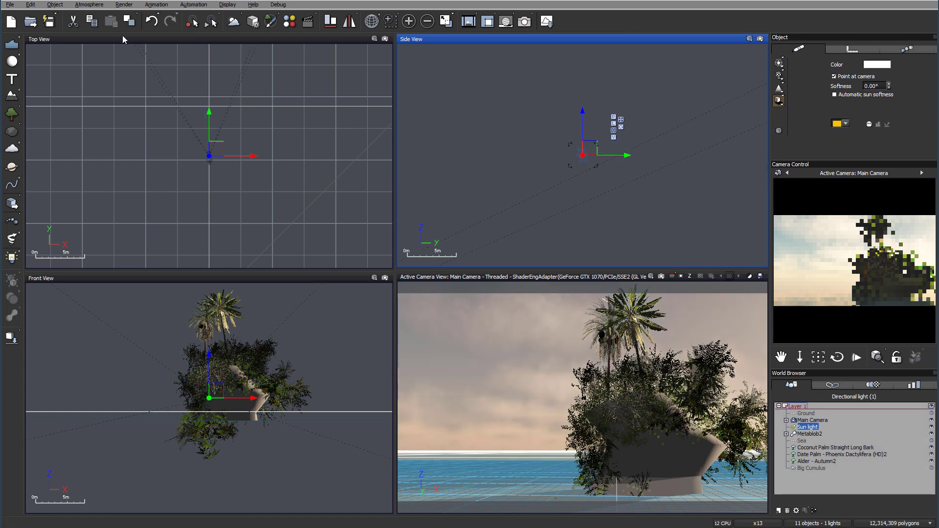
click(47, 21)
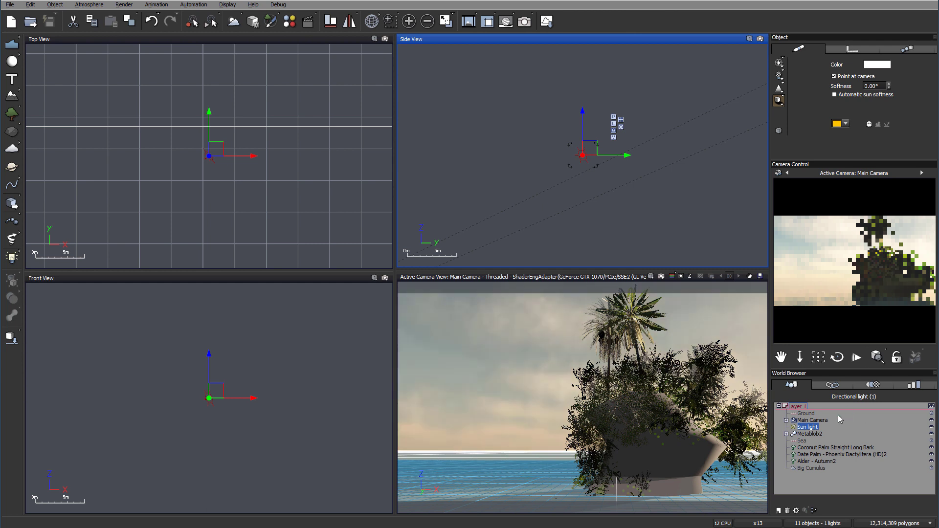
- Darken the overall color of the Displacement Rock layer in the Metablob2 material to dark gray, RGB 58, 55, 54
click(809, 434)
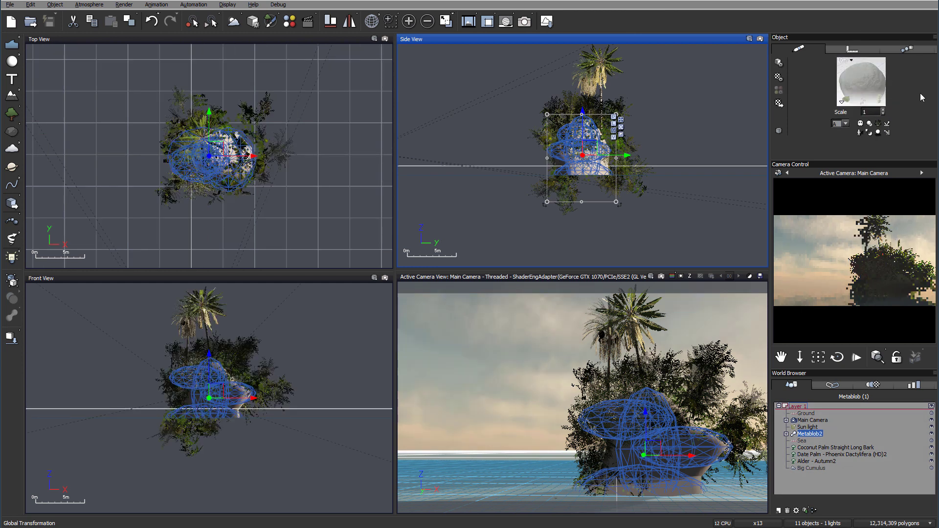
double_click(862, 80)
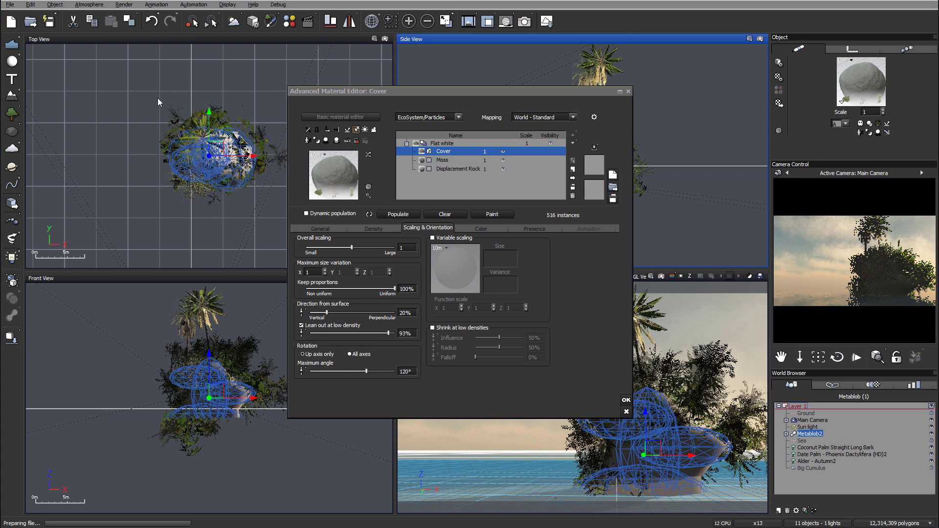
click(458, 168)
click(313, 227)
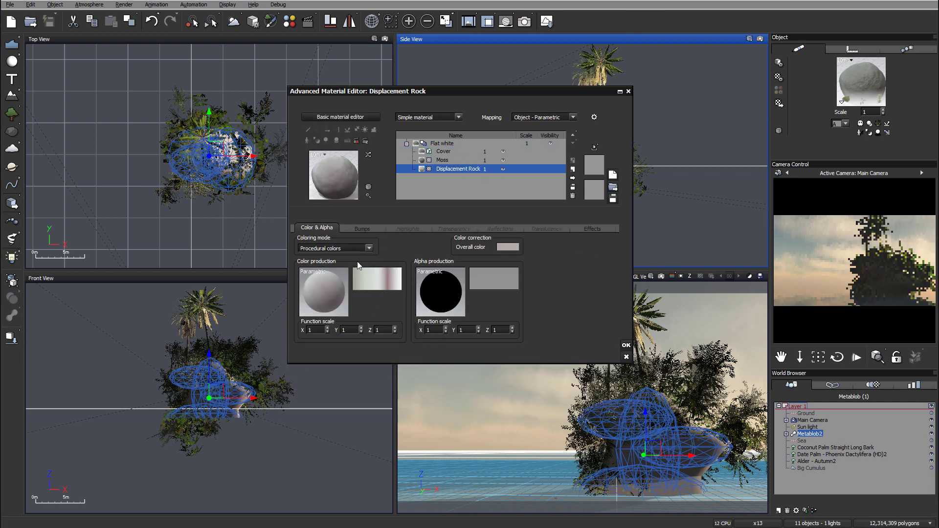
right_click(382, 277)
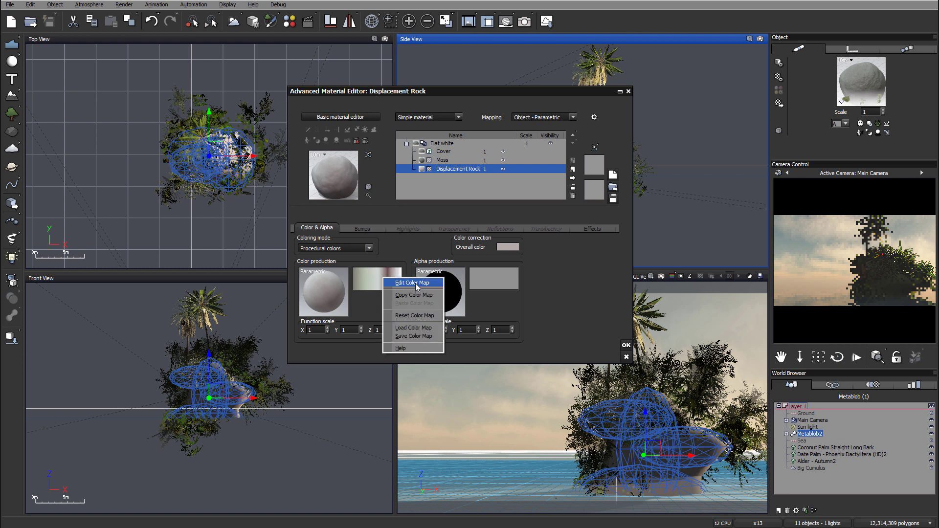
right_click(515, 248)
click(552, 252)
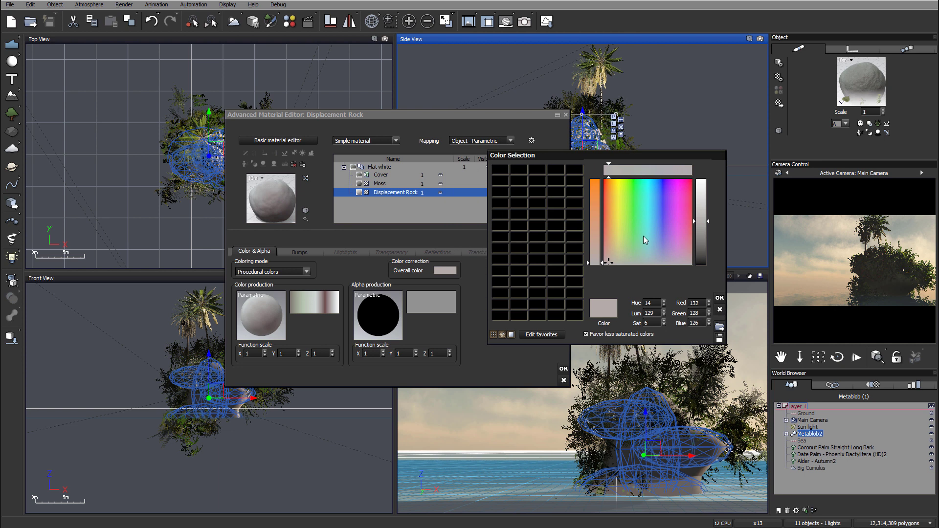
drag(702, 228, 702, 246)
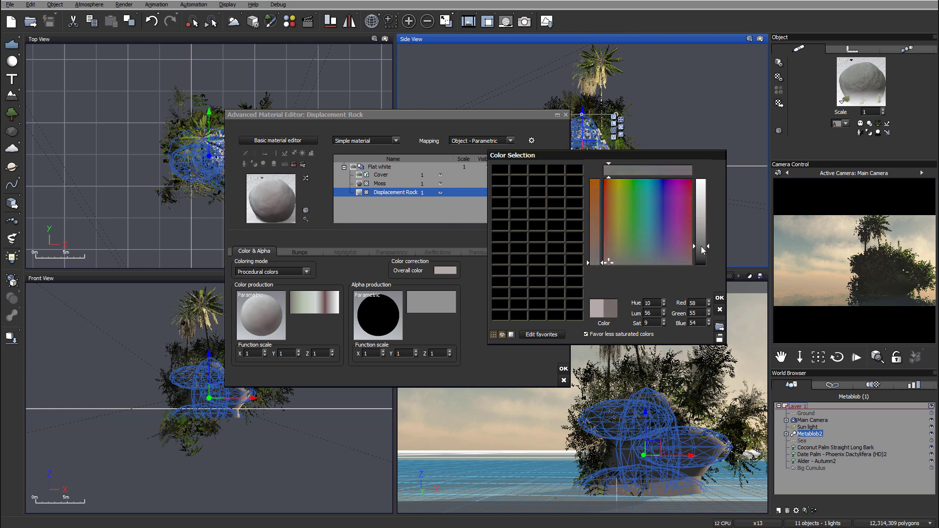
click(718, 299)
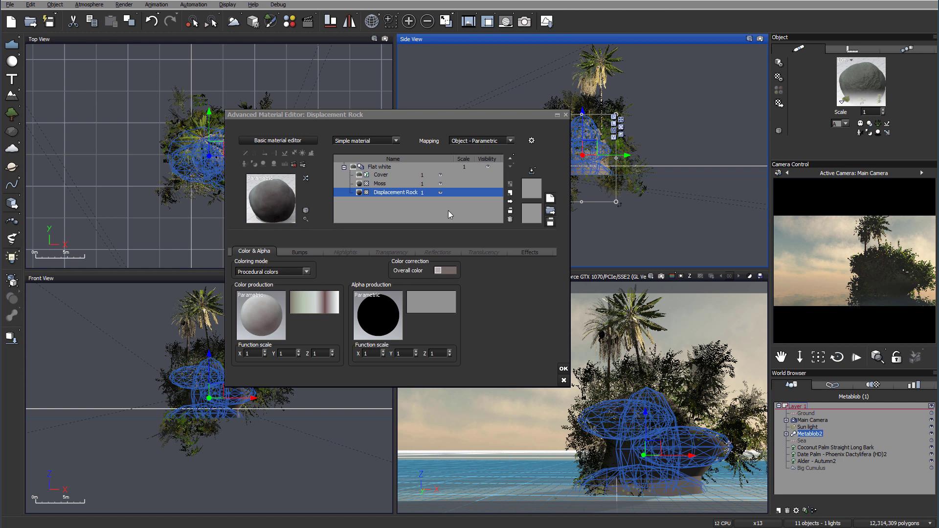
- Set the Moss layer's presence to a minimum altitude of -0.16 and a maximum slope of 113°
click(397, 184)
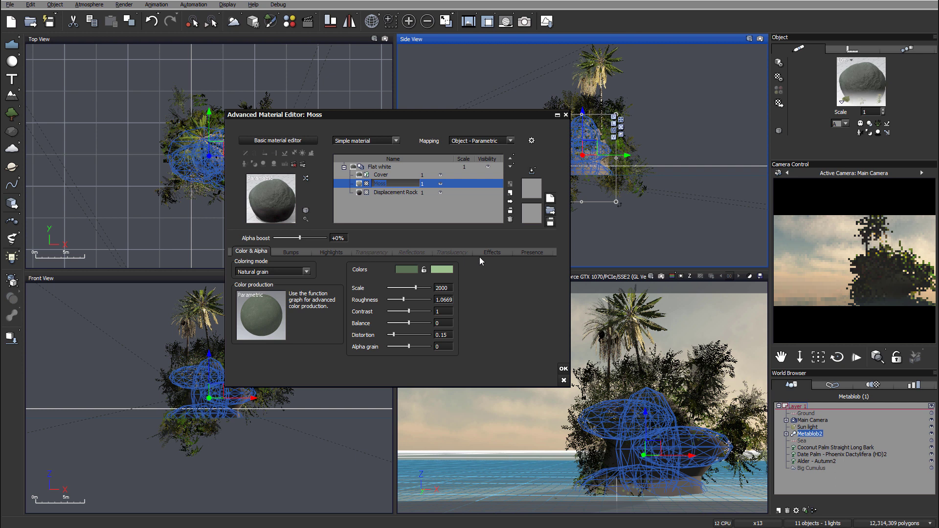
click(531, 251)
drag(361, 268, 358, 269)
drag(369, 309, 371, 310)
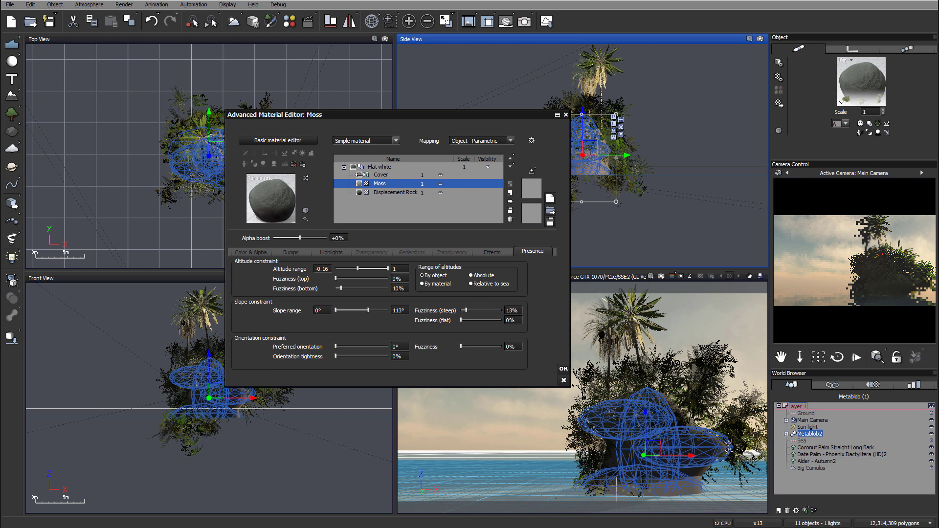
- Set the Cover layer's overall EcoSystem density to 89%
click(393, 177)
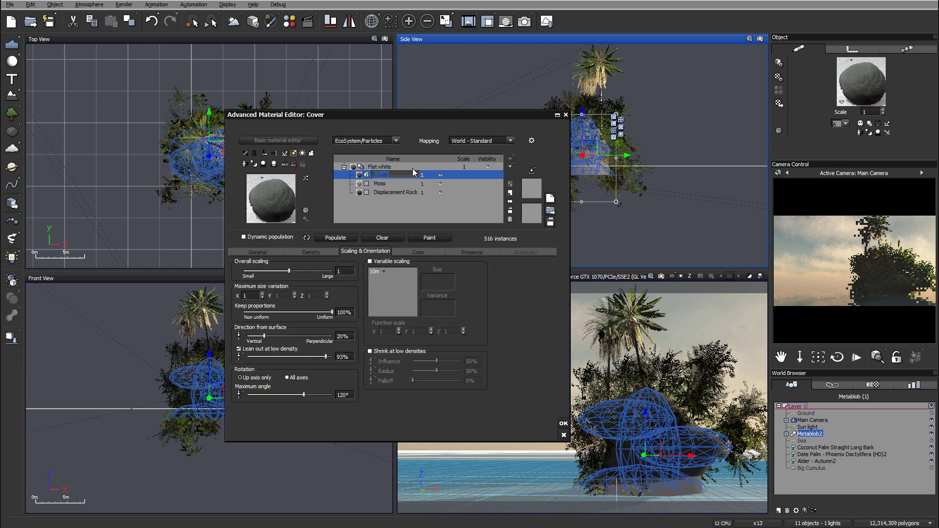
click(316, 251)
drag(323, 267, 324, 267)
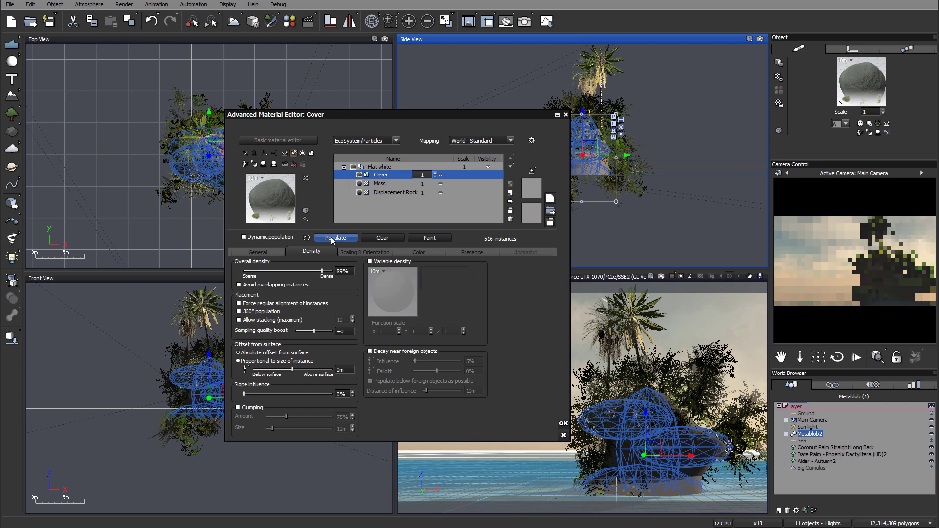
- Browse the tree collection and add the Coconut Tree to the Cover layer's EcoSystem population
click(257, 251)
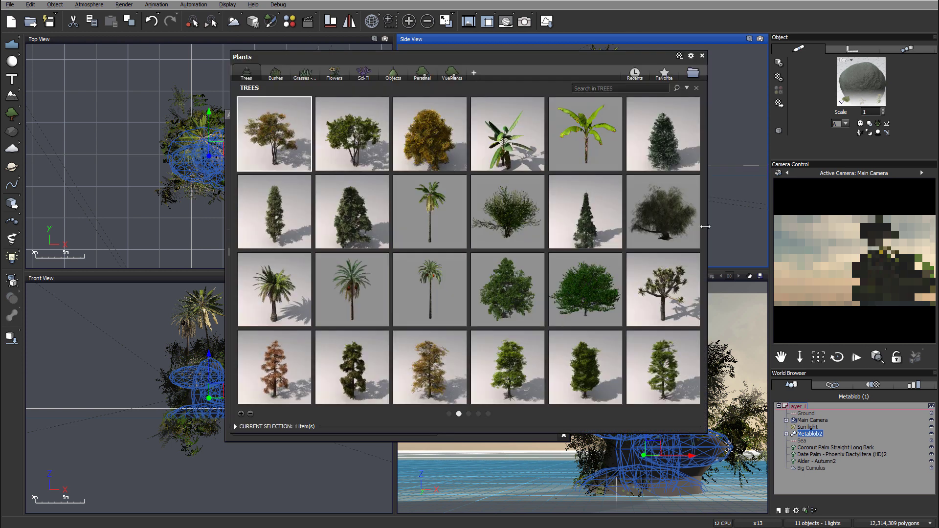
scroll(692, 235, down, 2)
mouse_move(681, 265)
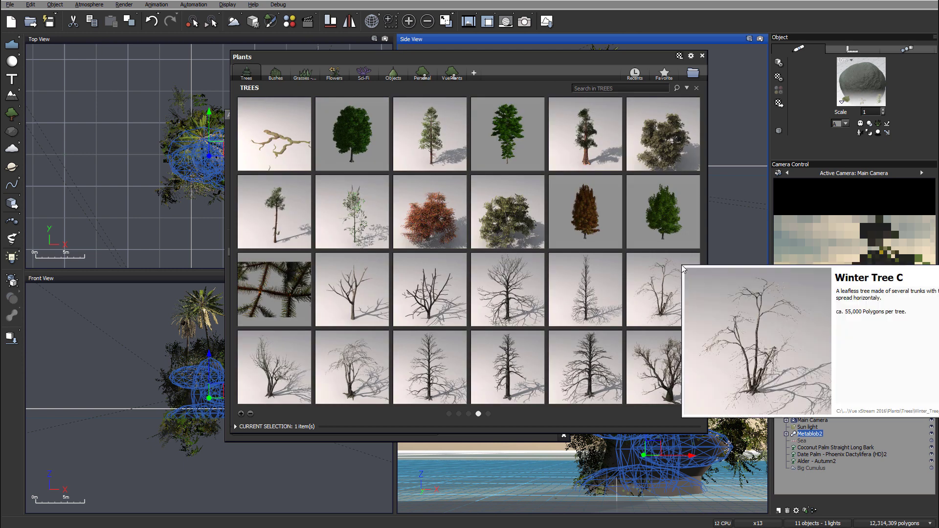
scroll(575, 237, up, 2)
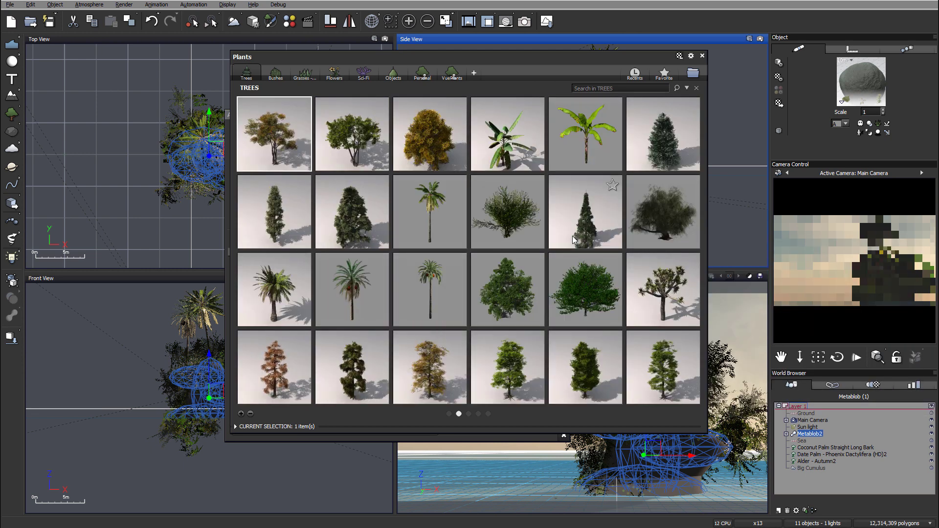
scroll(575, 240, up, 1)
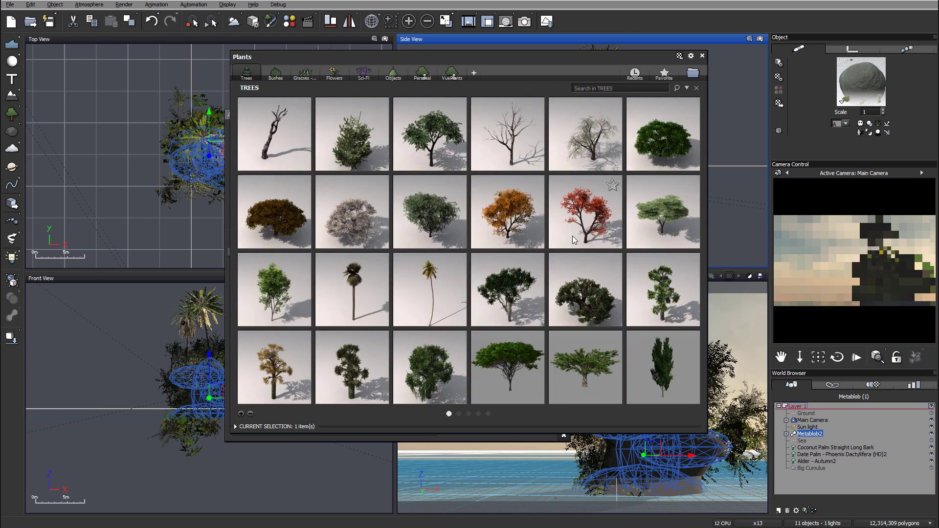
mouse_move(433, 297)
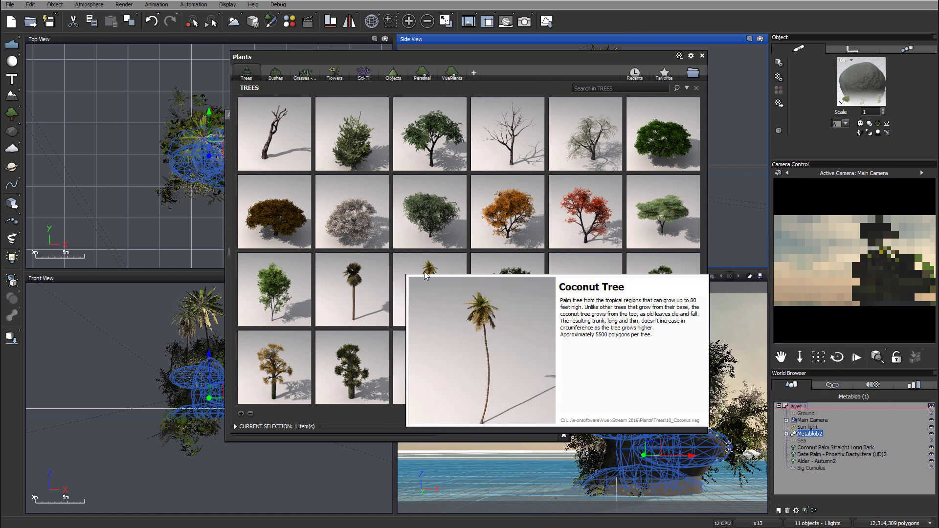
key(Escape)
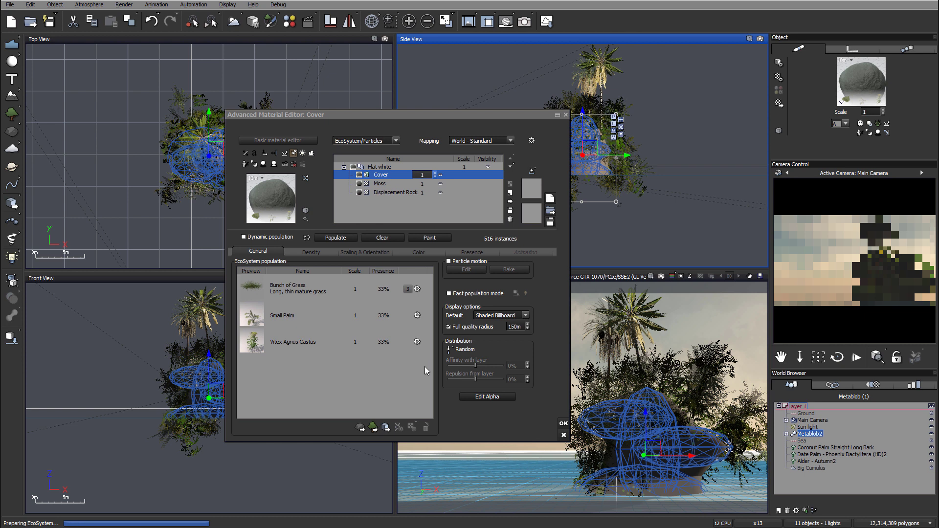
- Add the Kentia from the bushes collection to the Cover layer's EcoSystem population and repopulate the rock
click(372, 427)
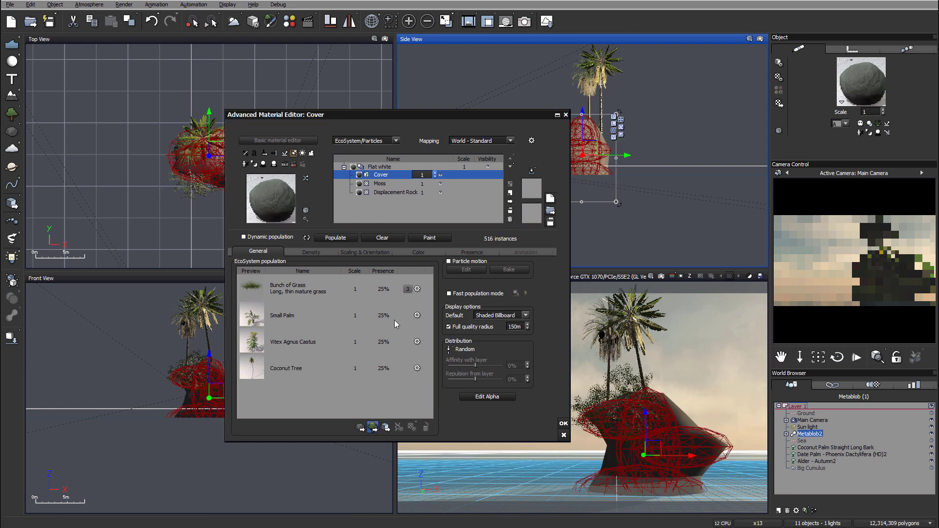
double_click(381, 279)
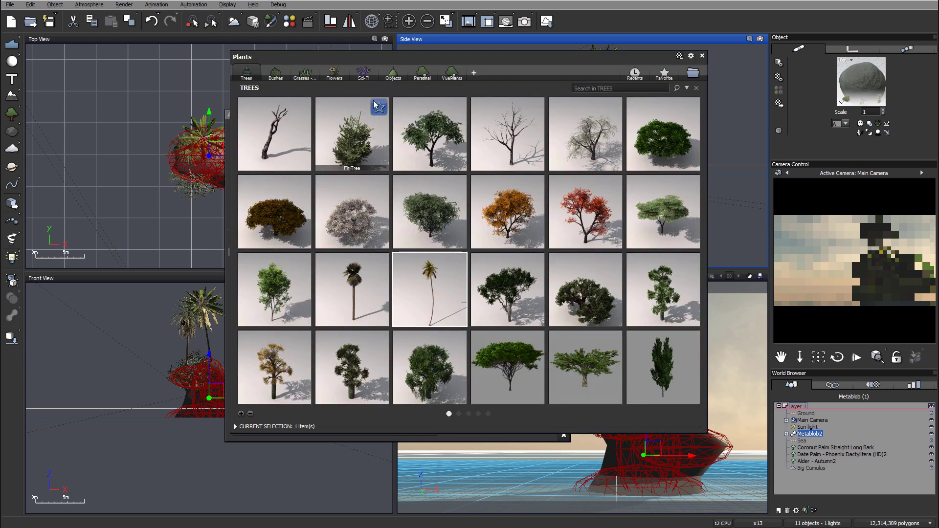
click(275, 74)
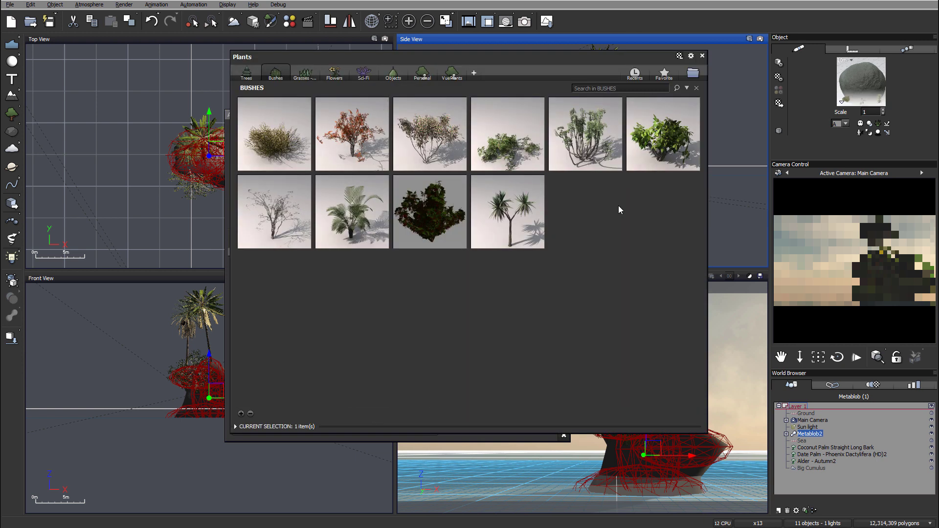
double_click(343, 211)
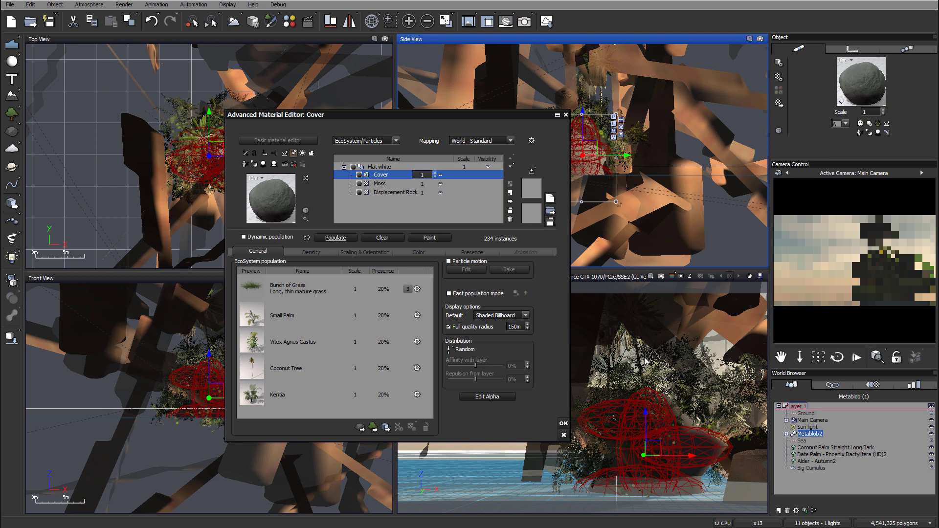
- Remove the Coconut Tree from the Cover layer's EcoSystem population and repopulate the rock
click(304, 365)
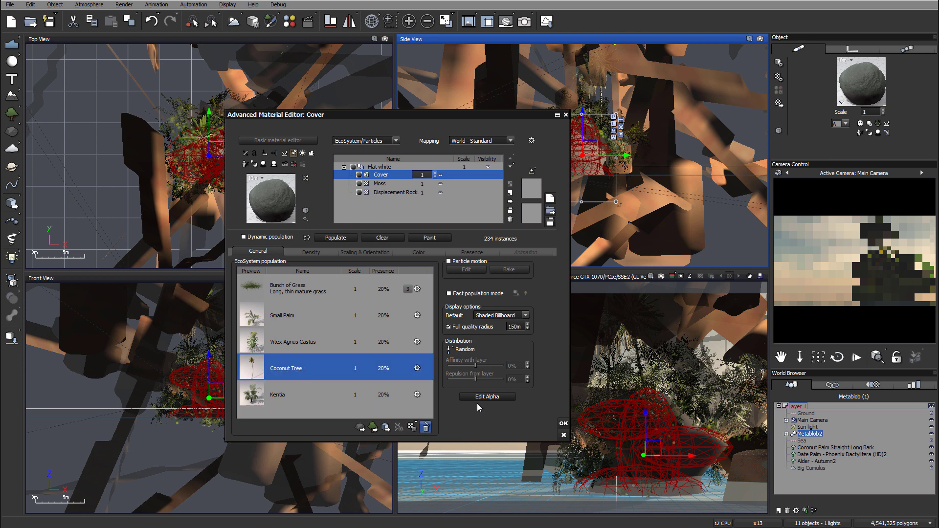
click(334, 238)
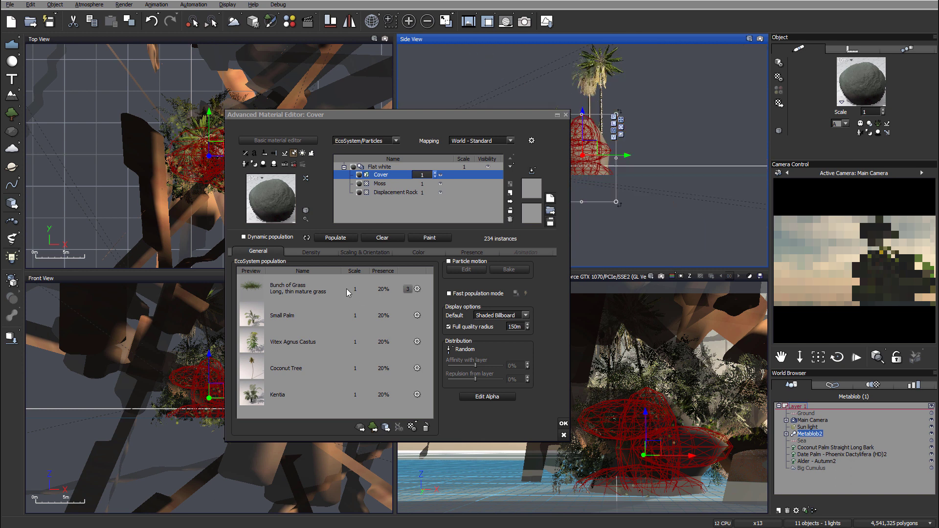
click(331, 237)
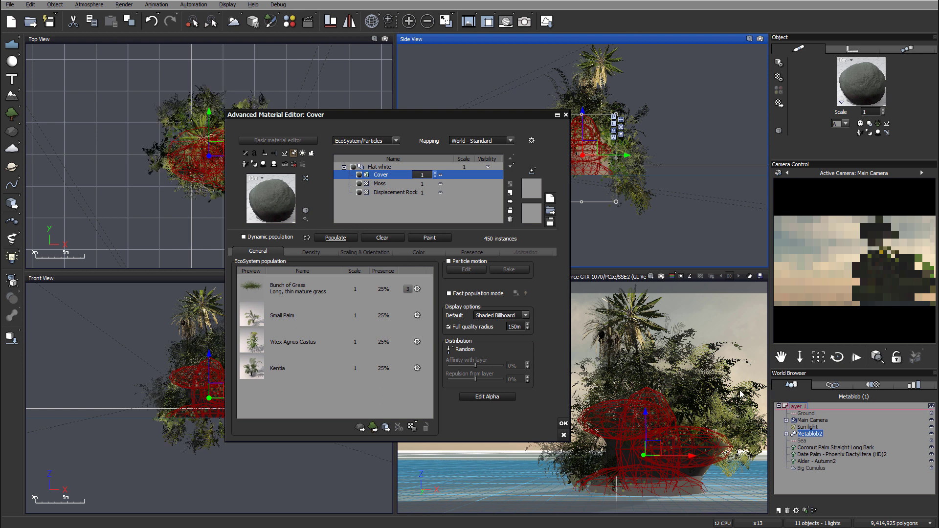
- Set the Kentia's scale to 0.6, repopulate the rock's Cover layer and accept the material
click(295, 366)
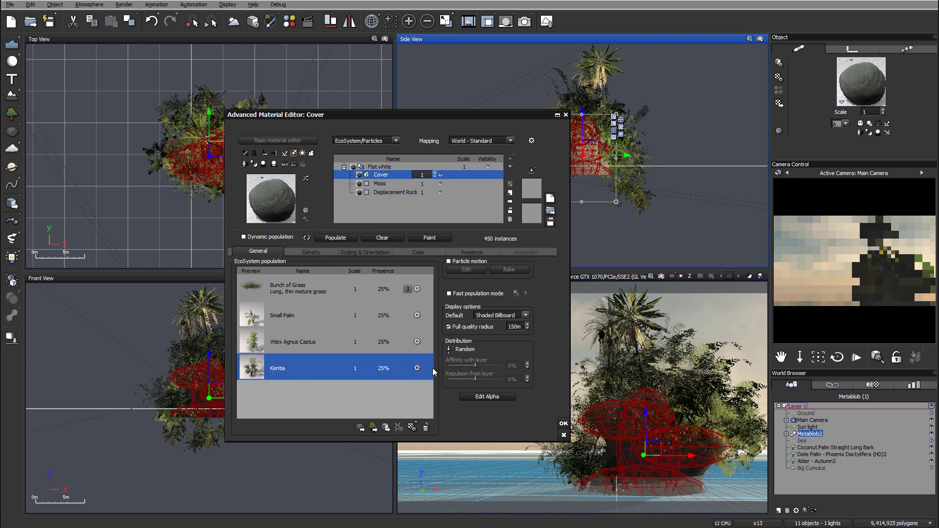
click(363, 371)
drag(367, 371, 366, 369)
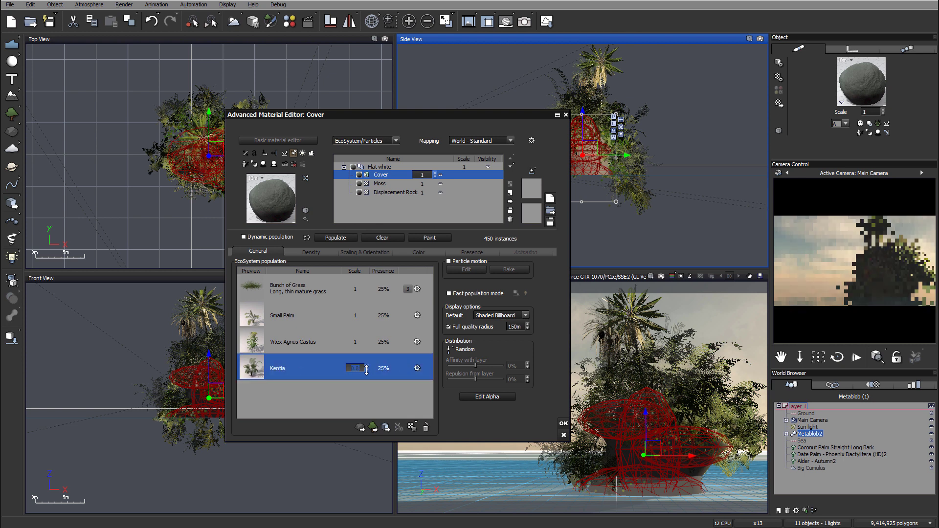
click(328, 239)
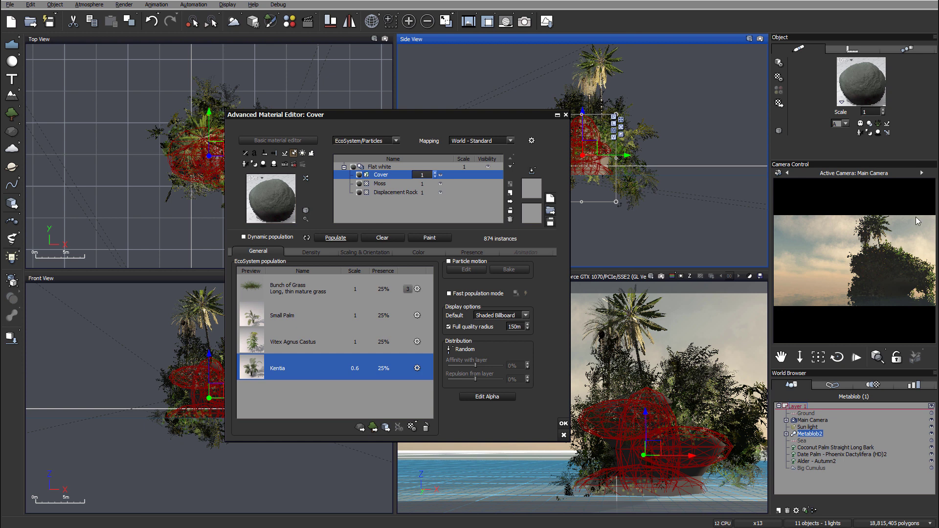
click(563, 424)
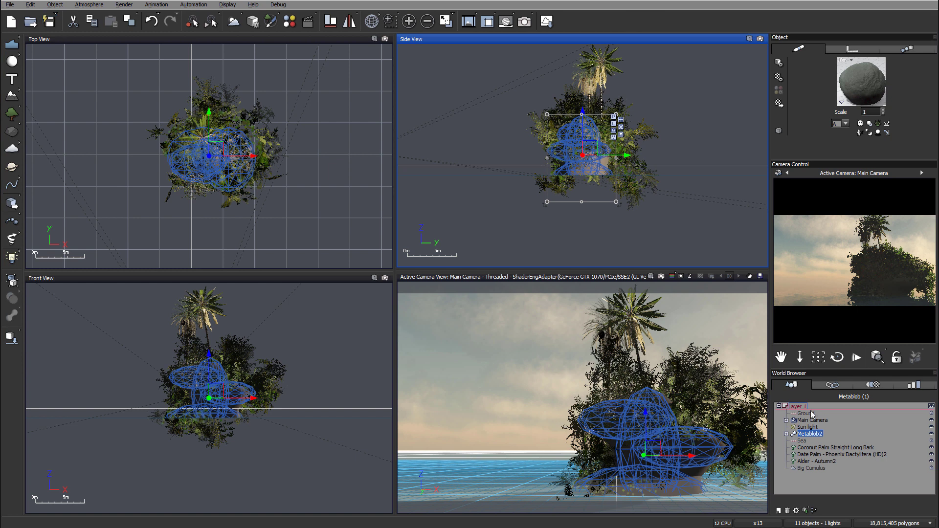
- Save the scene and render the main camera view
key(ctrl+s)
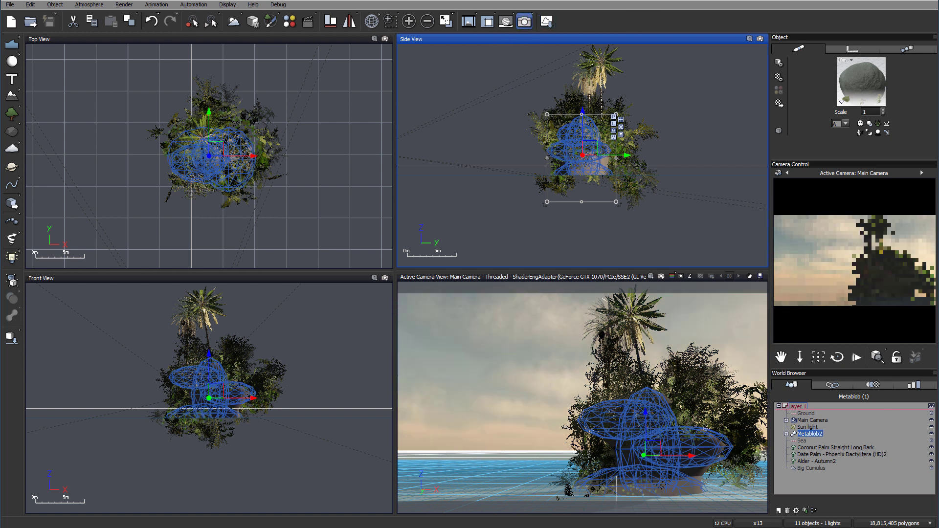
key(F9)
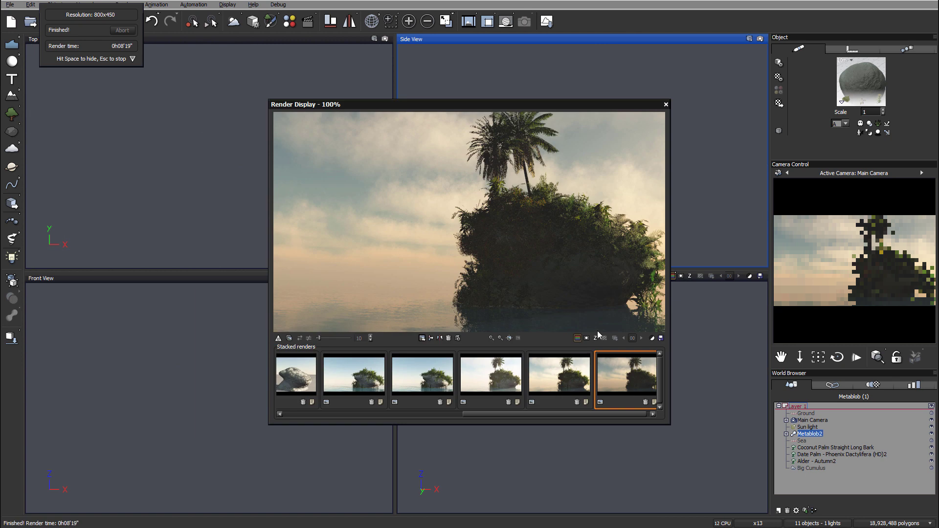